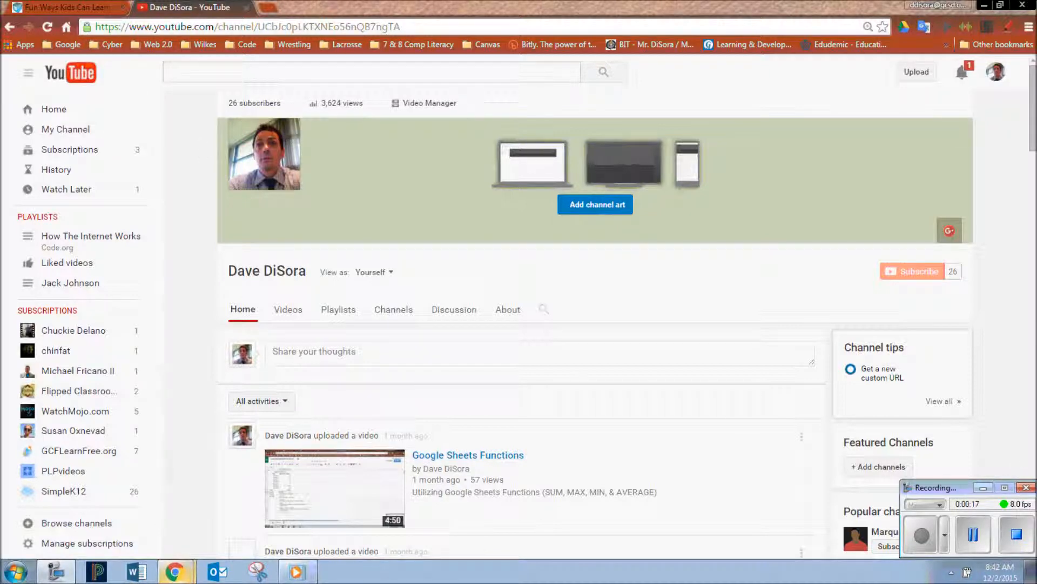
# Open the My Channel page and look through the channel's activity feed
pyautogui.click(28, 72)
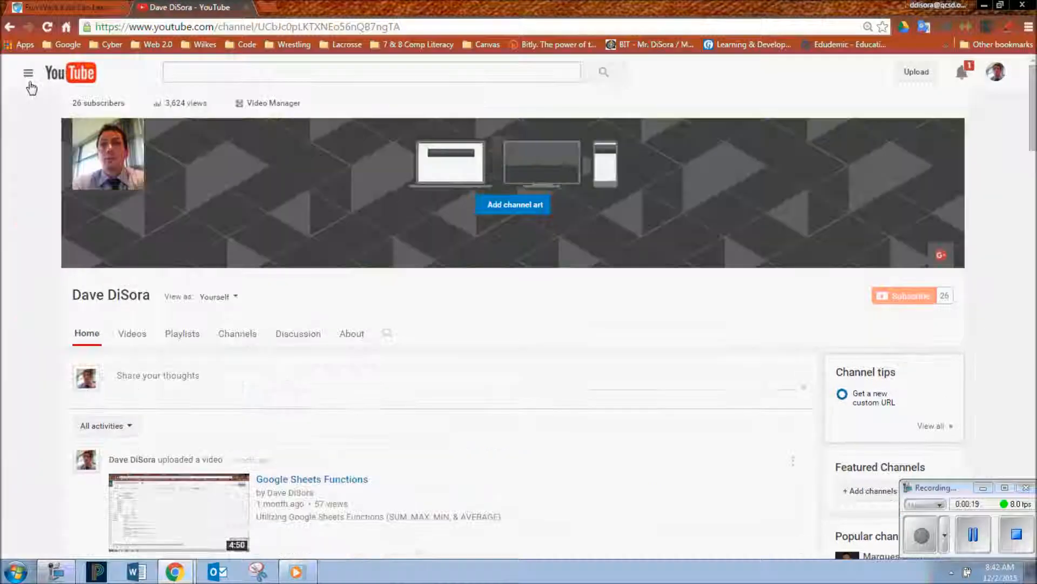
pyautogui.click(29, 73)
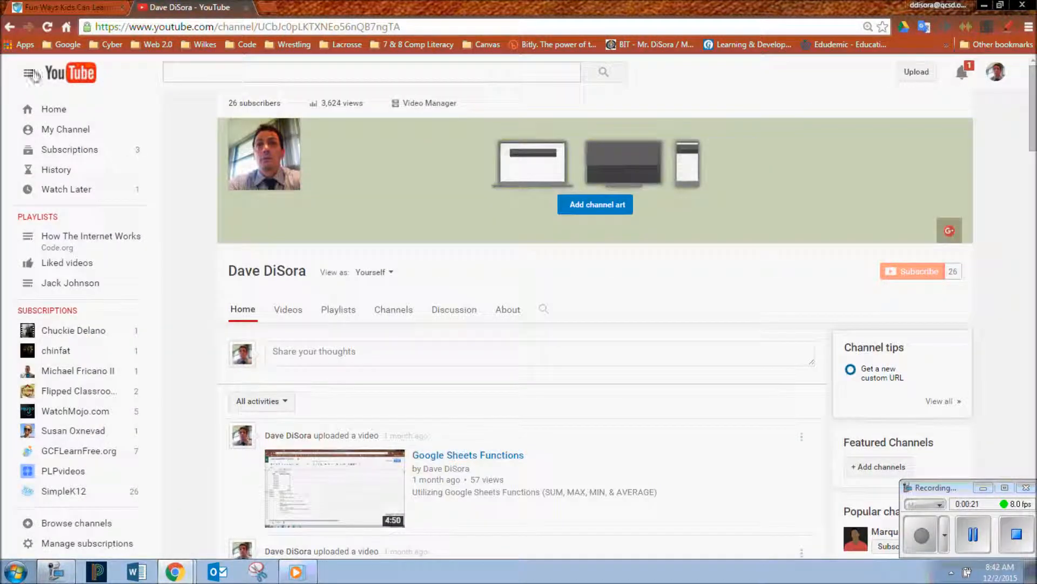
pyautogui.click(84, 135)
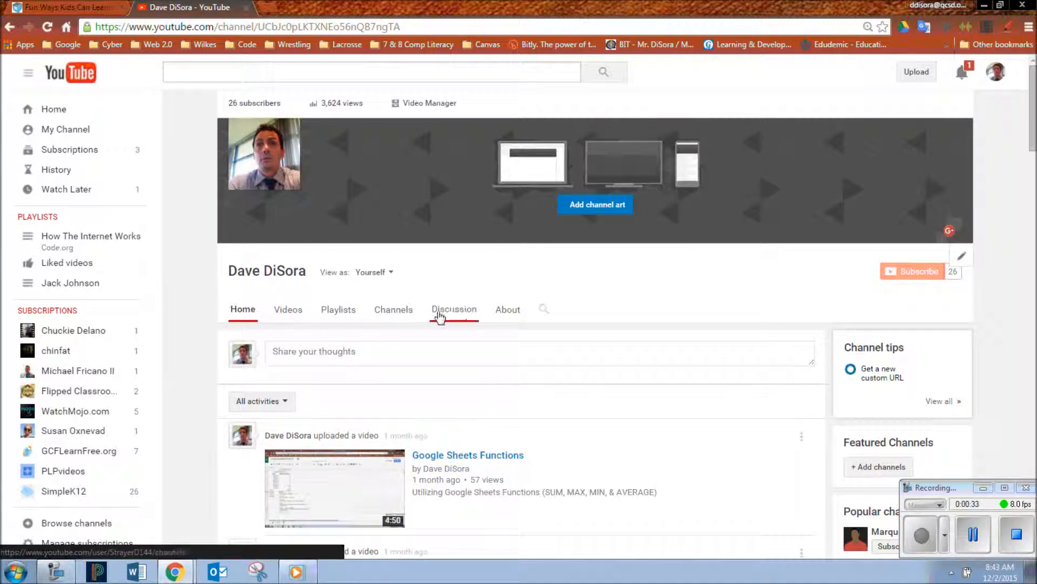
pyautogui.scroll(-15, 621, 422)
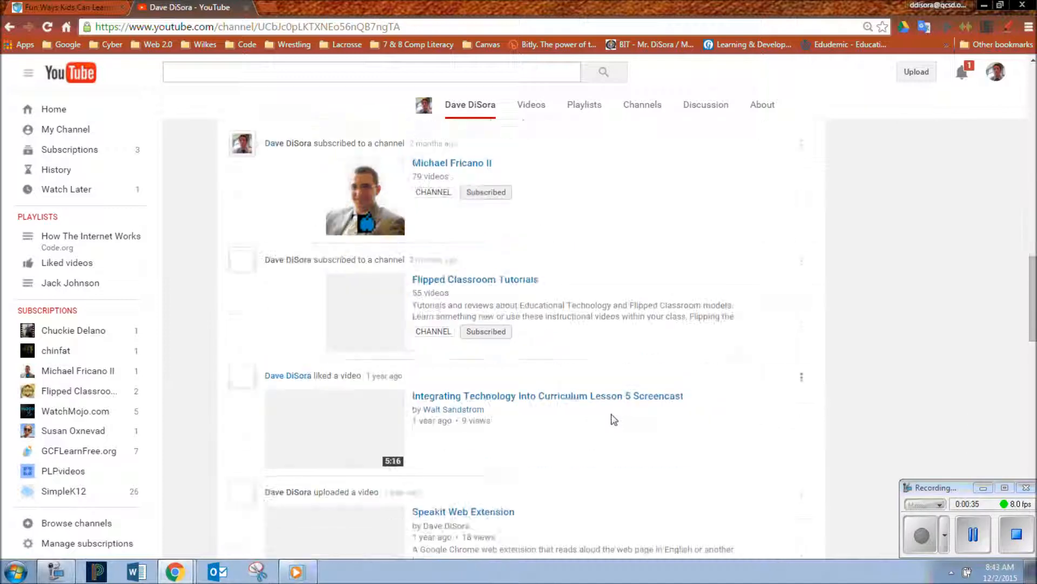
pyautogui.scroll(15, 610, 419)
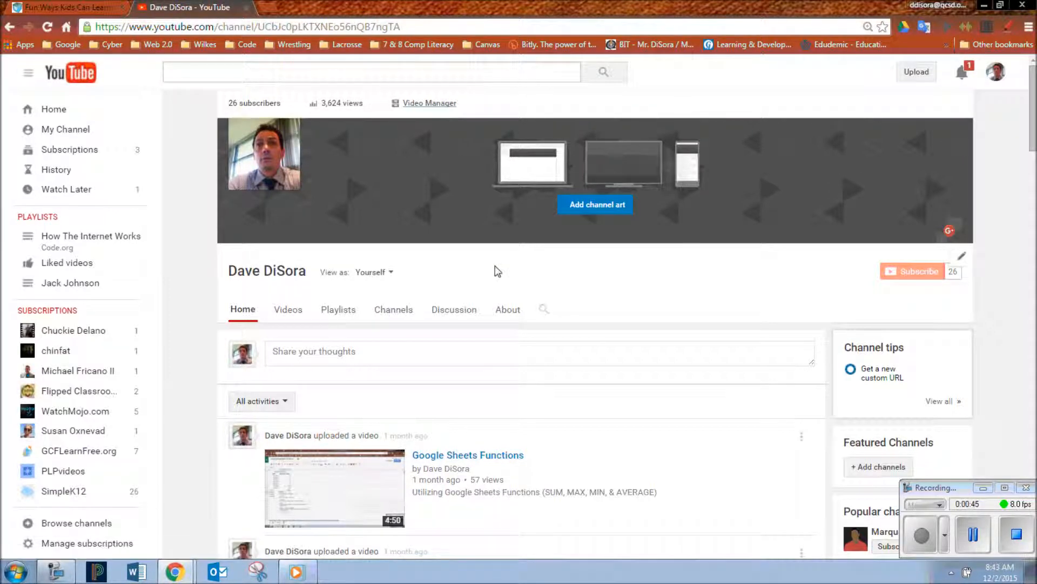
# Open the Video Manager and look through the list of uploaded videos
pyautogui.click(422, 105)
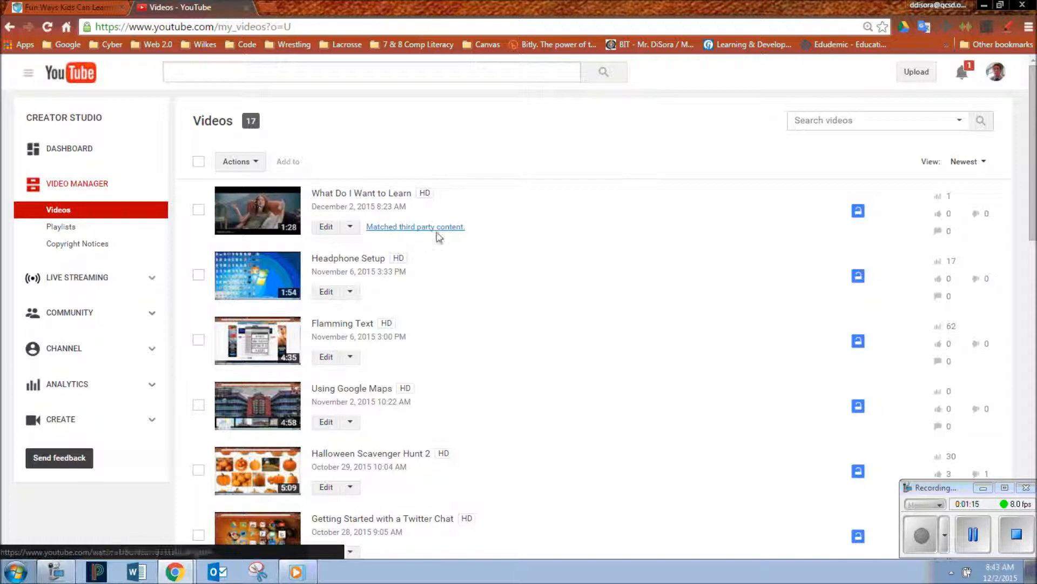
pyautogui.scroll(-3, 459, 254)
pyautogui.scroll(-8, 462, 259)
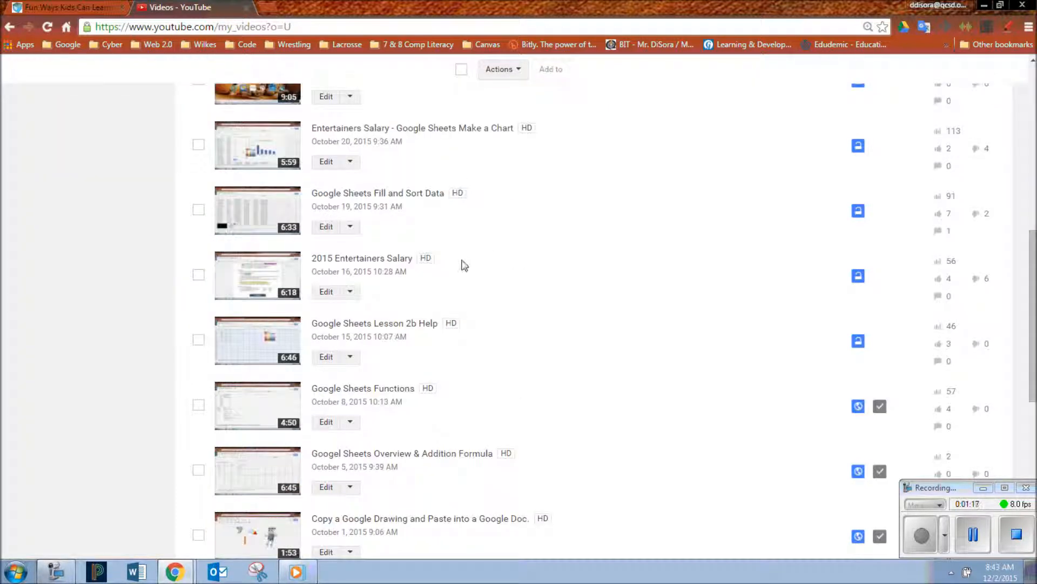
pyautogui.scroll(2, 463, 262)
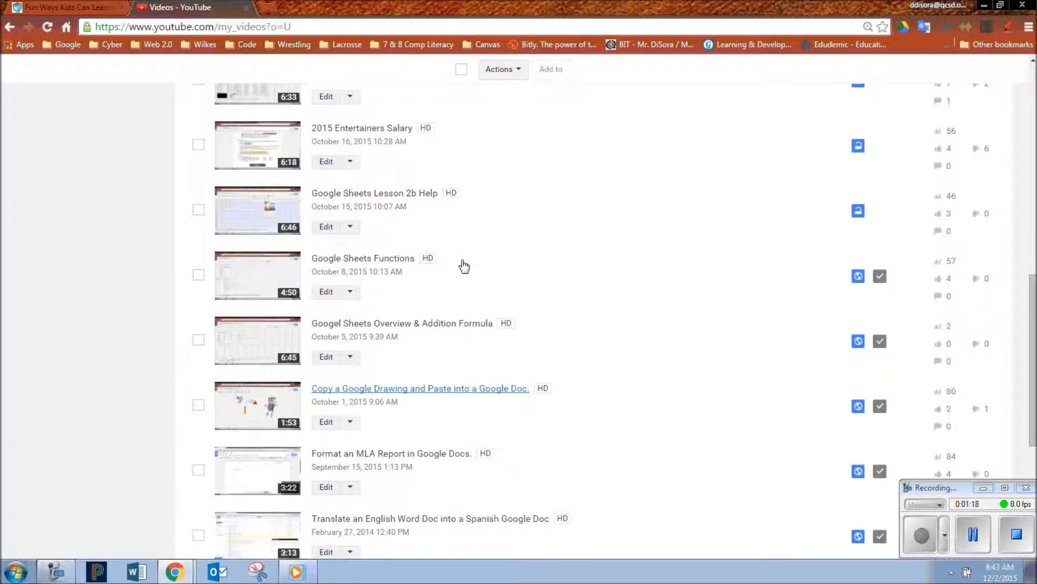
pyautogui.scroll(9, 464, 266)
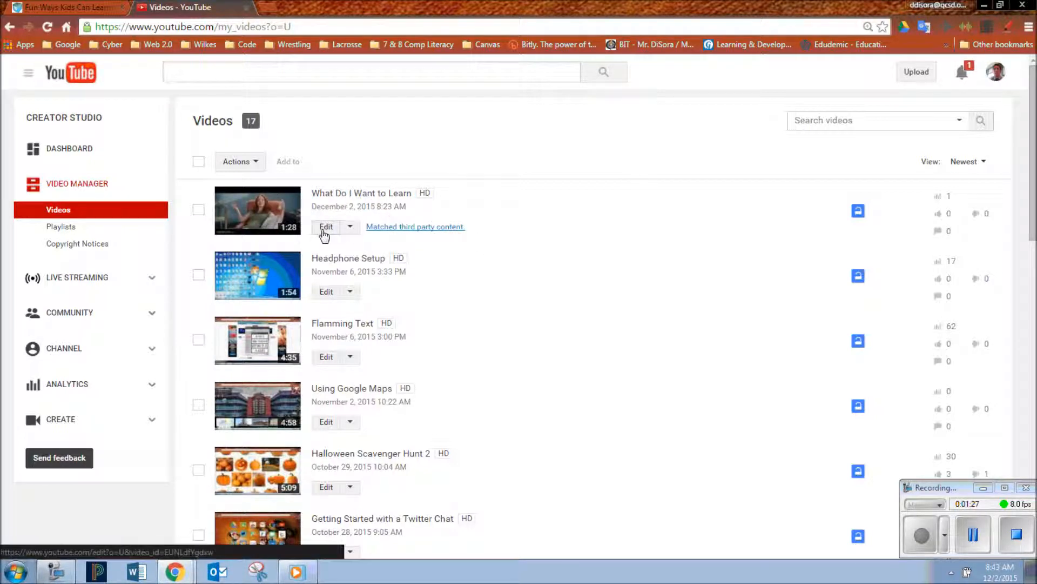
# Open Info and Settings for the video "What Do I Want to Learn" and review its thumbnails and basic info
pyautogui.click(352, 228)
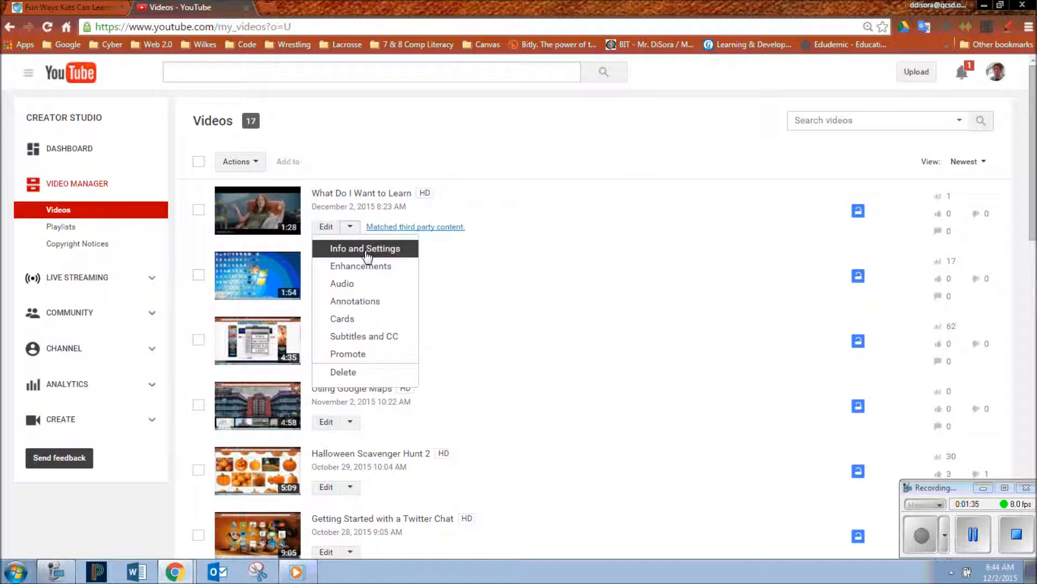
pyautogui.click(366, 249)
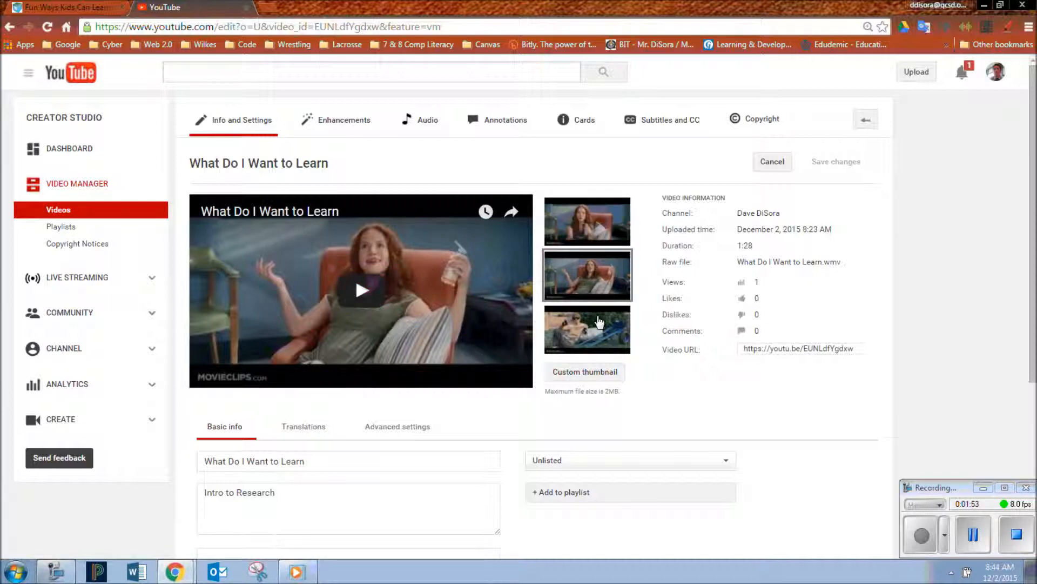
pyautogui.moveTo(603, 316)
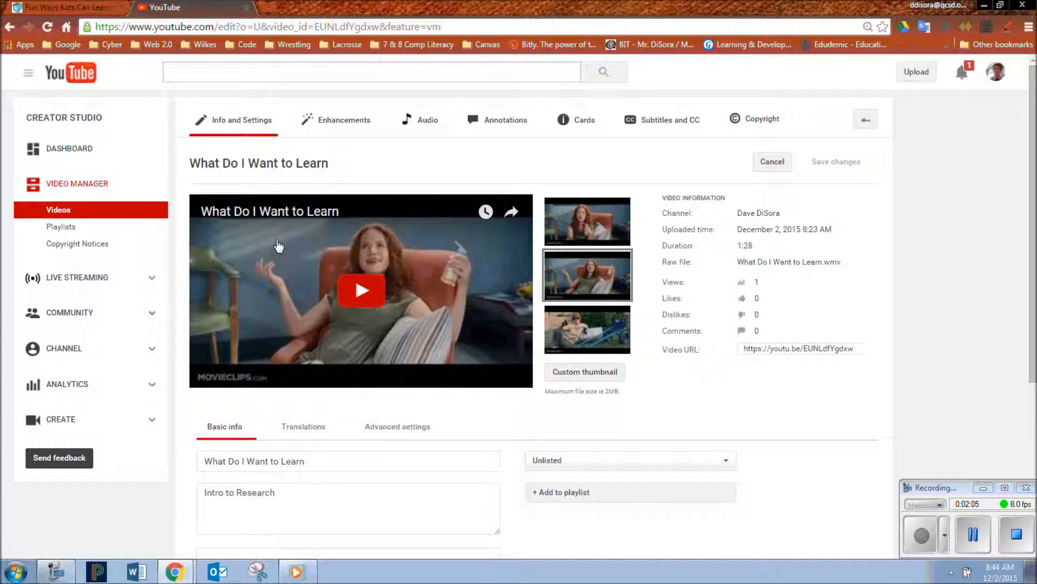
pyautogui.scroll(-2, 708, 378)
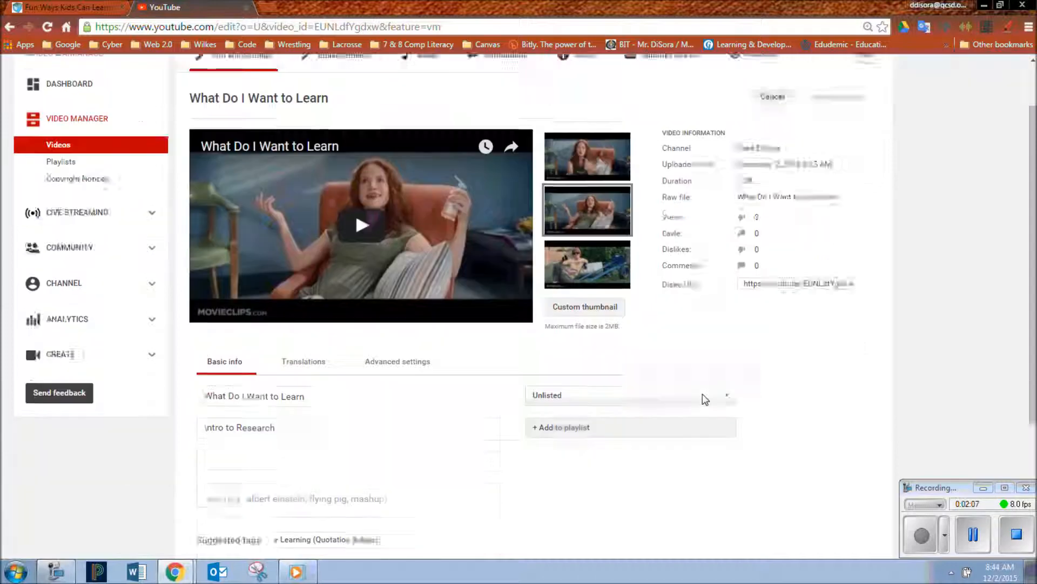
pyautogui.scroll(-1, 302, 357)
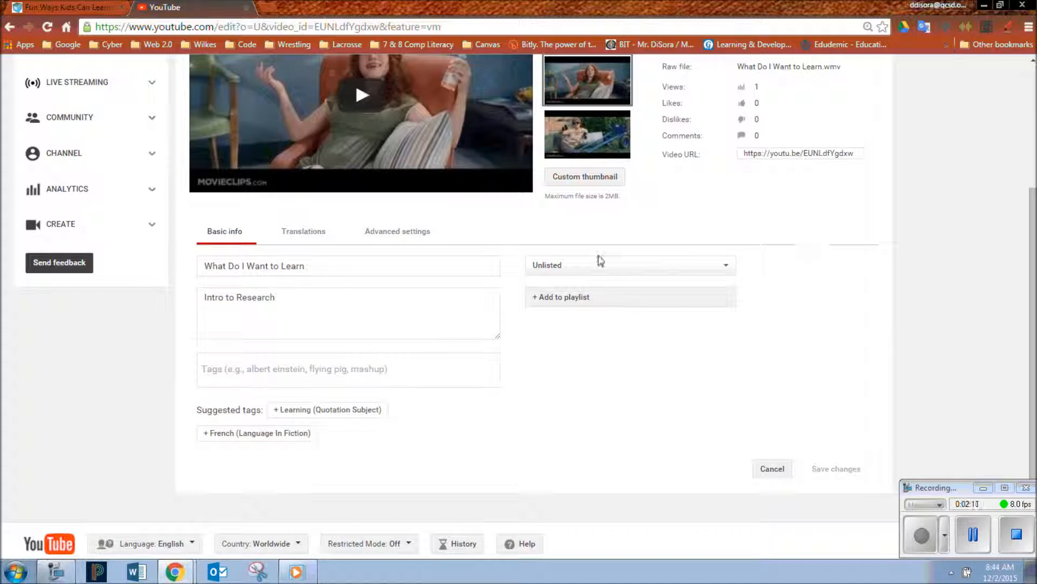
# Review the video's Translations and Advanced settings, and return to its Basic info
pyautogui.click(297, 233)
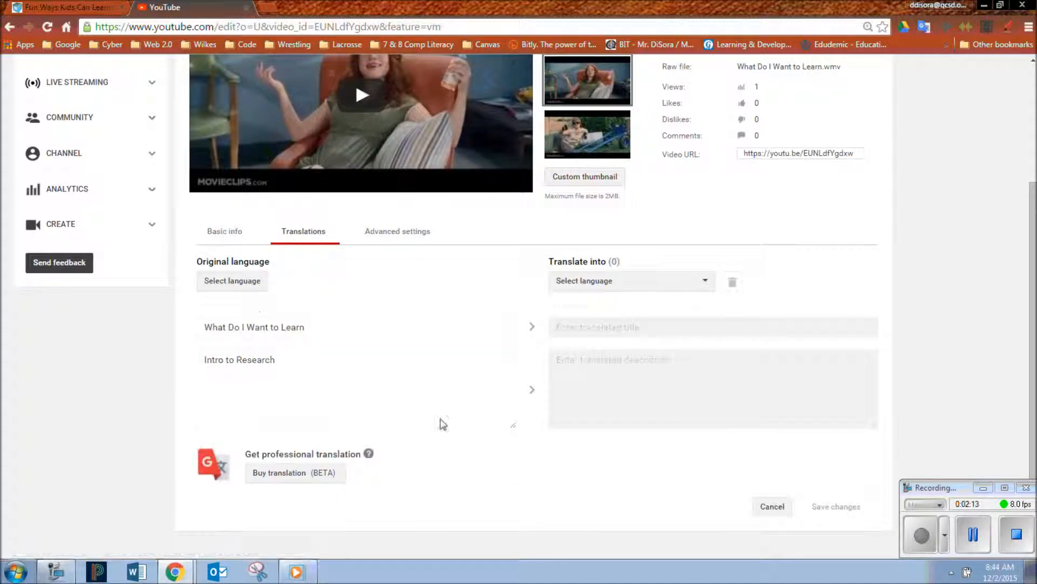
pyautogui.click(419, 233)
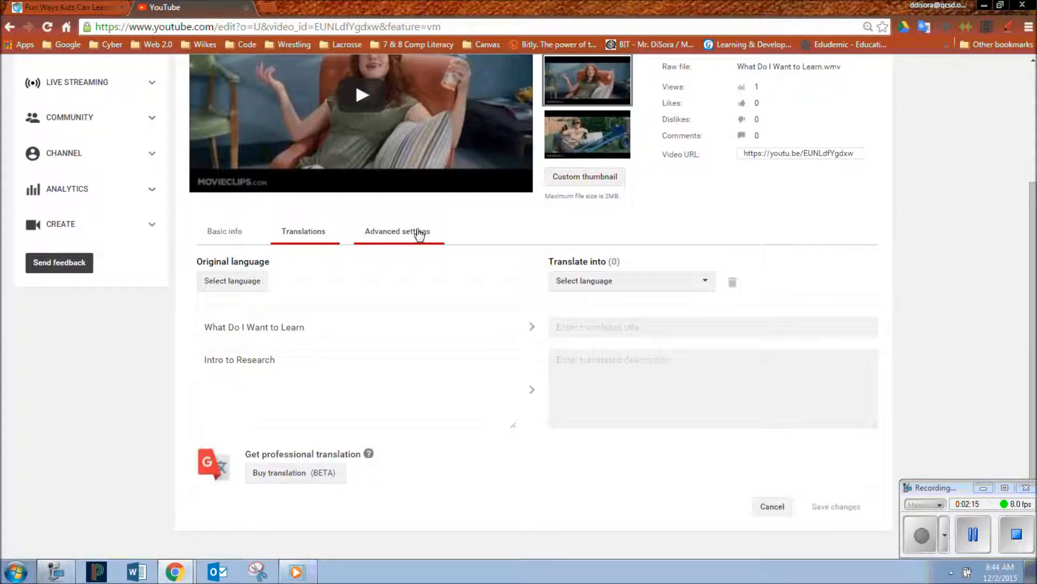
pyautogui.scroll(-5, 754, 417)
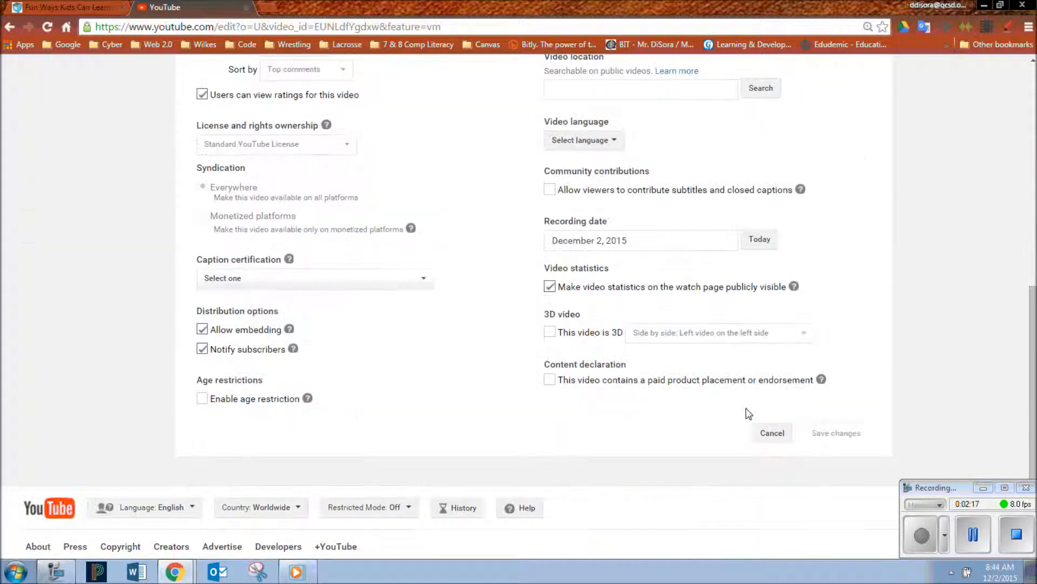
pyautogui.scroll(9, 749, 413)
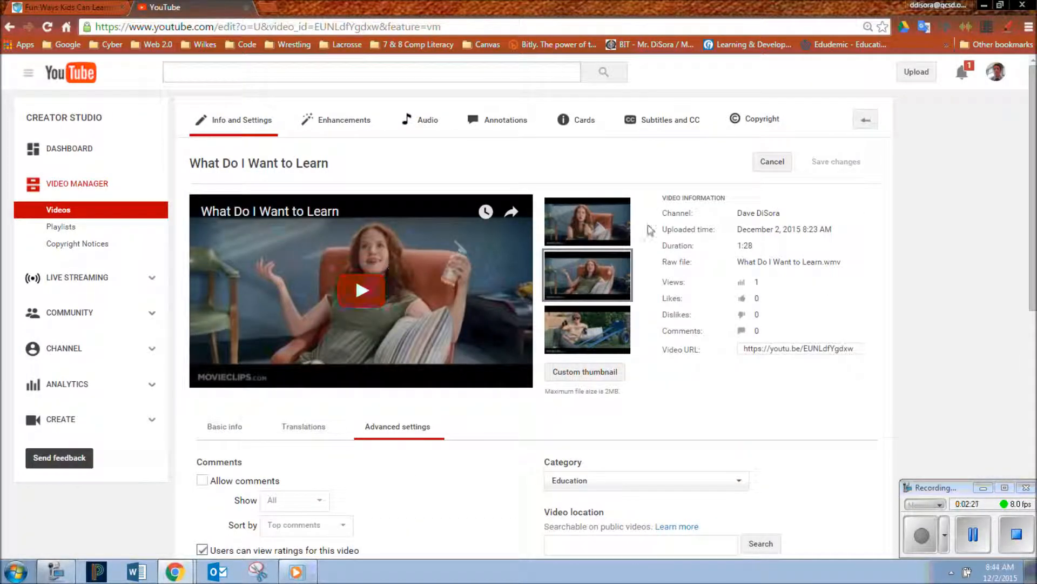
pyautogui.click(217, 422)
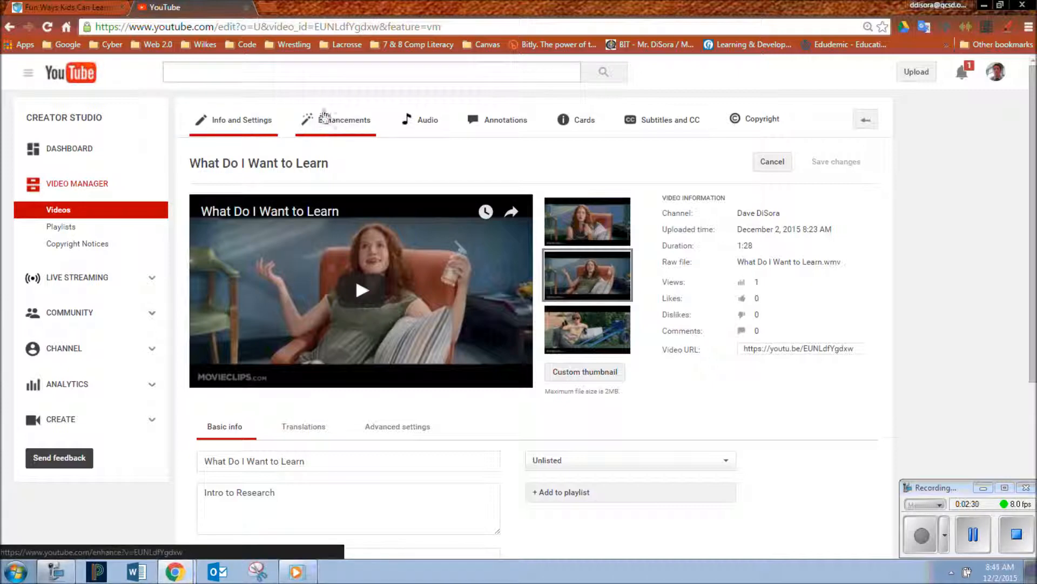
# Open the video's Enhancements page and pause the preview playback
pyautogui.click(352, 125)
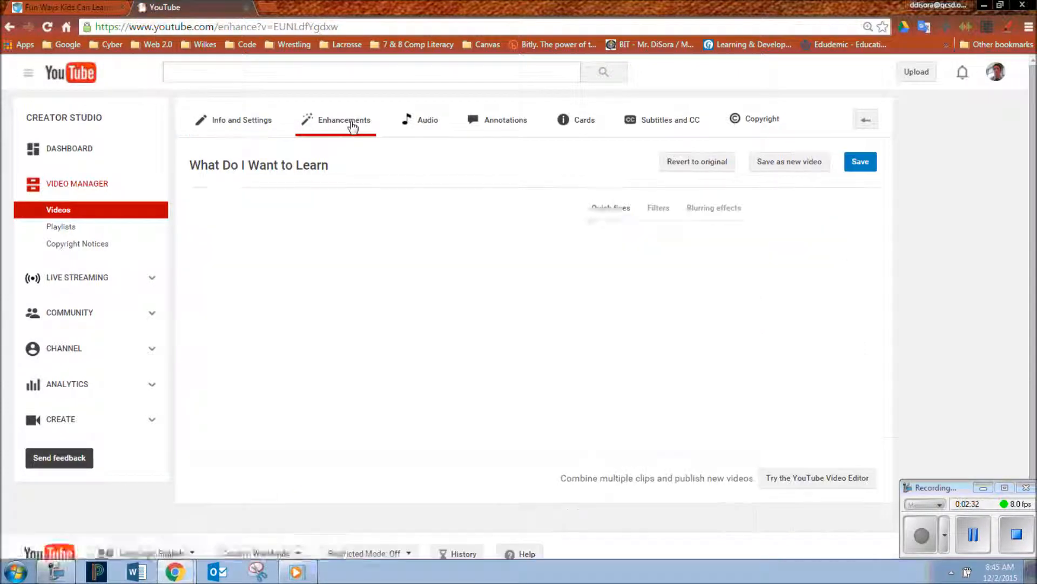
pyautogui.click(382, 319)
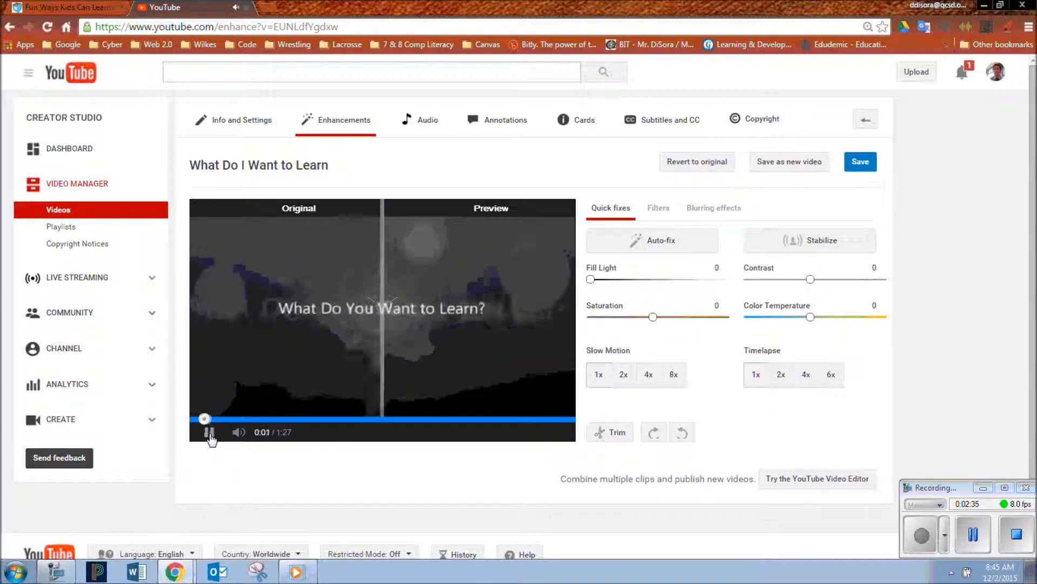
pyautogui.click(210, 432)
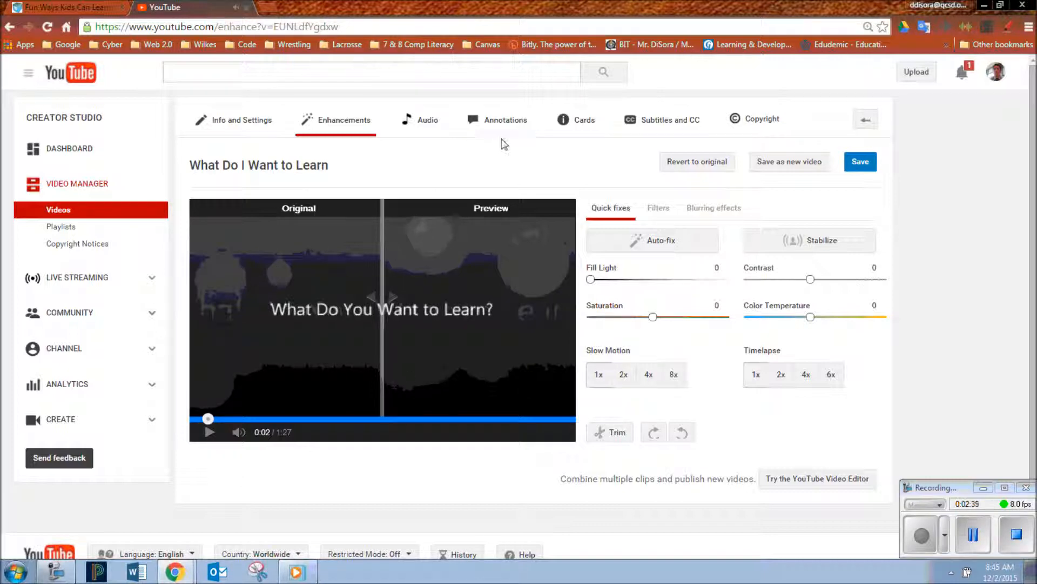
# Try the Auto-fix enhancement in the preview, revert the video to its original and pause playback
pyautogui.click(660, 244)
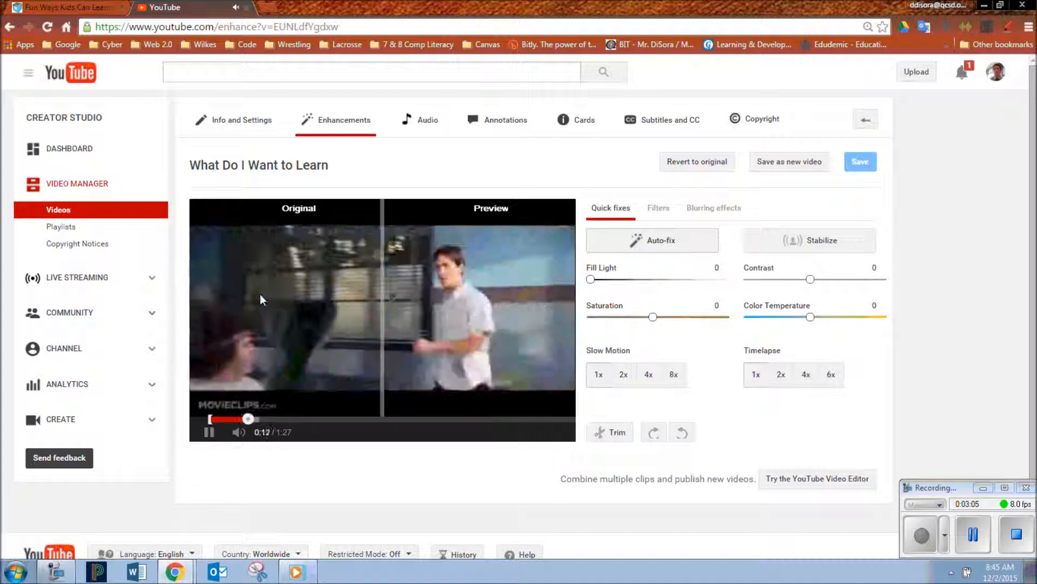
pyautogui.click(208, 431)
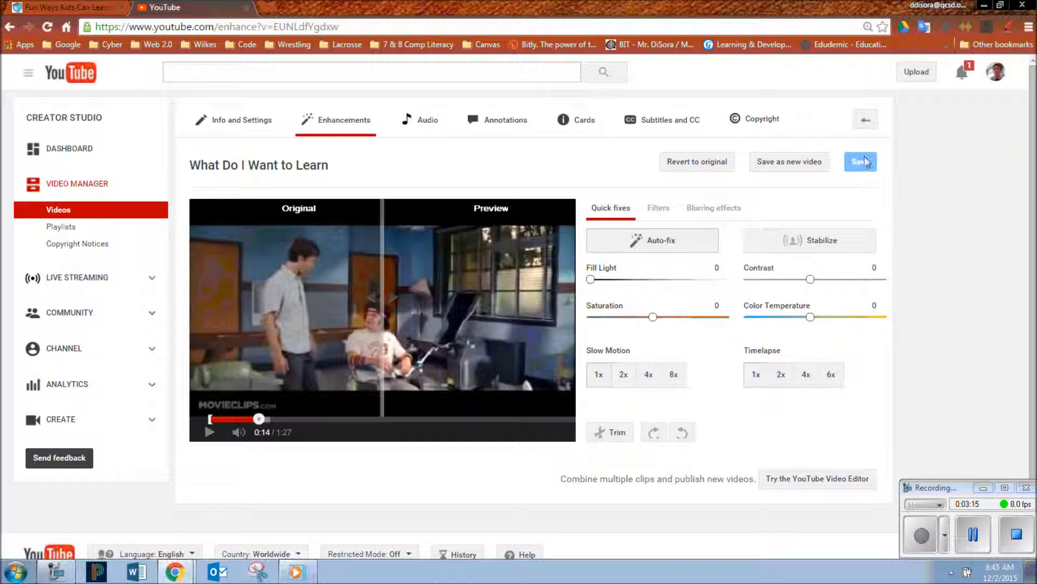
pyautogui.click(696, 163)
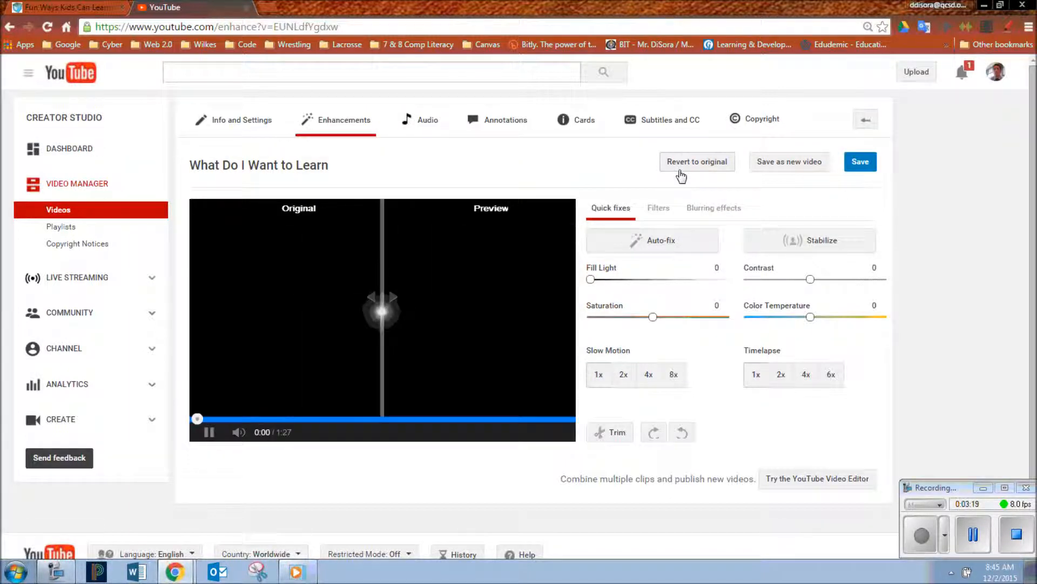
pyautogui.click(209, 433)
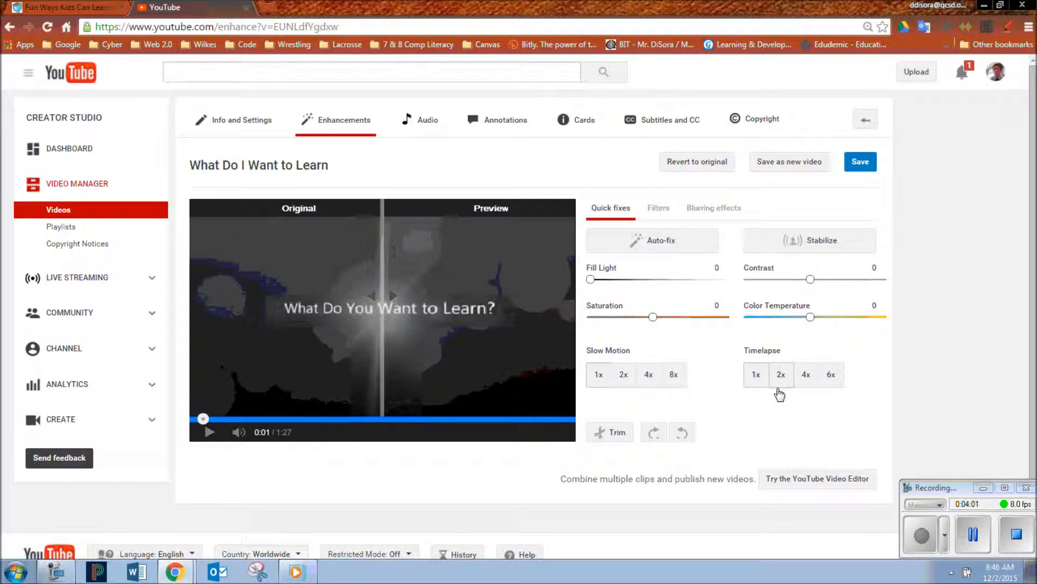
# Preview the video in 4x slow motion, and set the slow motion back to 1x with playback paused
pyautogui.click(648, 374)
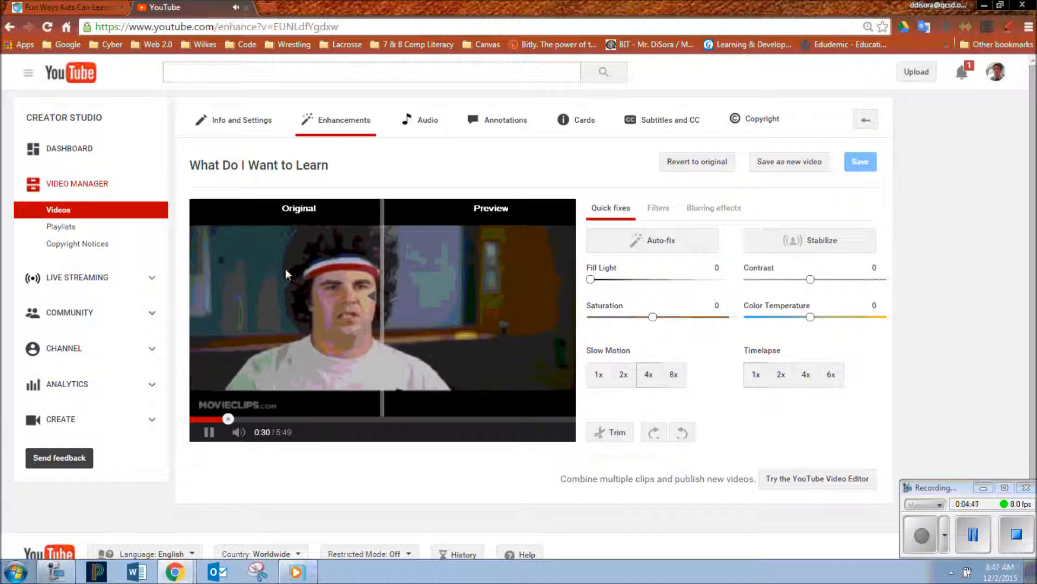
pyautogui.click(209, 435)
pyautogui.click(596, 375)
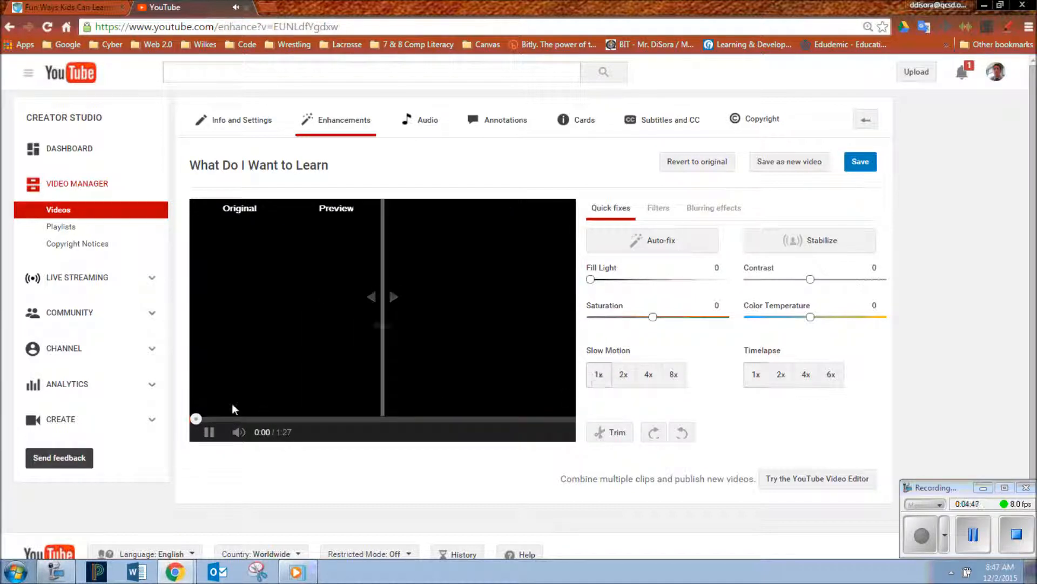
pyautogui.click(209, 436)
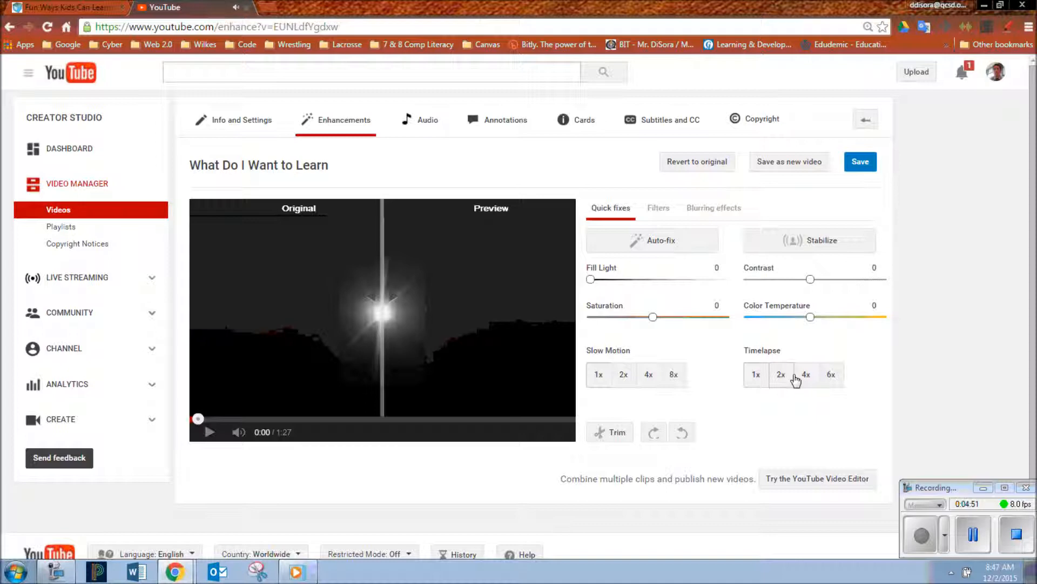
# Preview a later part of the video with 4x timelapse, and set the timelapse back to 1x with playback paused
pyautogui.moveTo(198, 419); pyautogui.dragTo(277, 419)
pyautogui.click(815, 384)
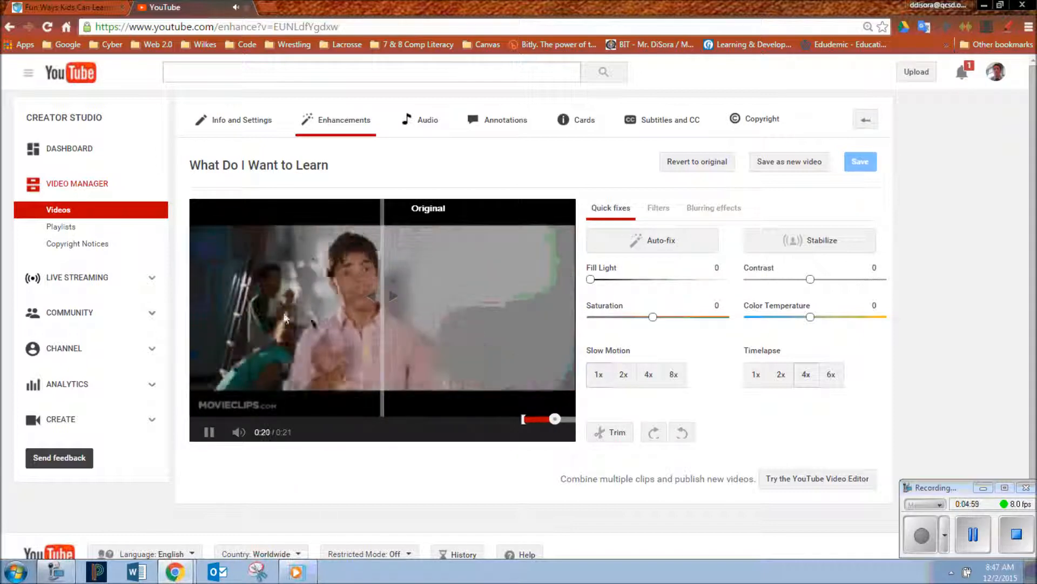
pyautogui.click(749, 384)
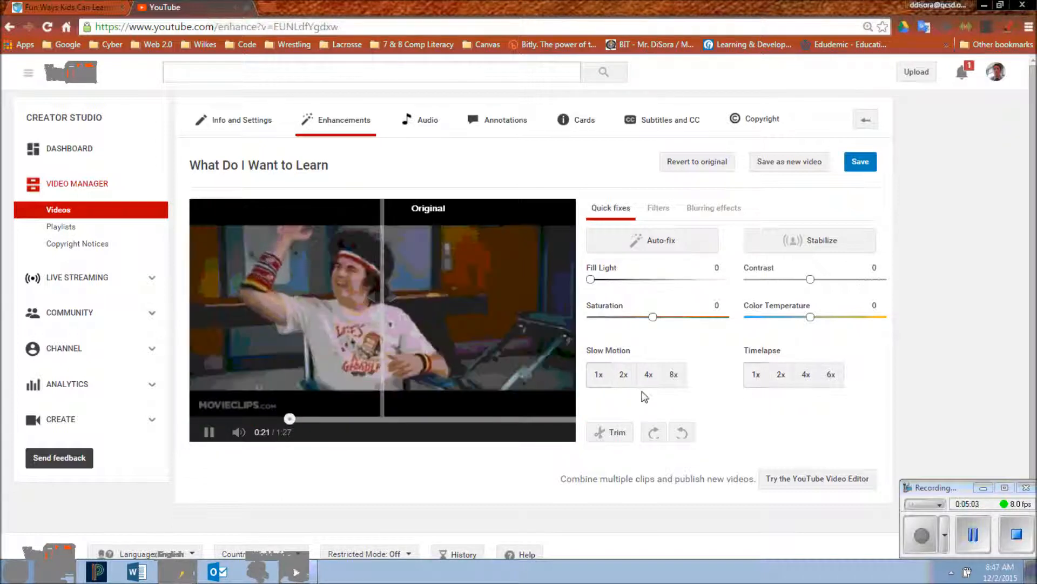
pyautogui.click(212, 435)
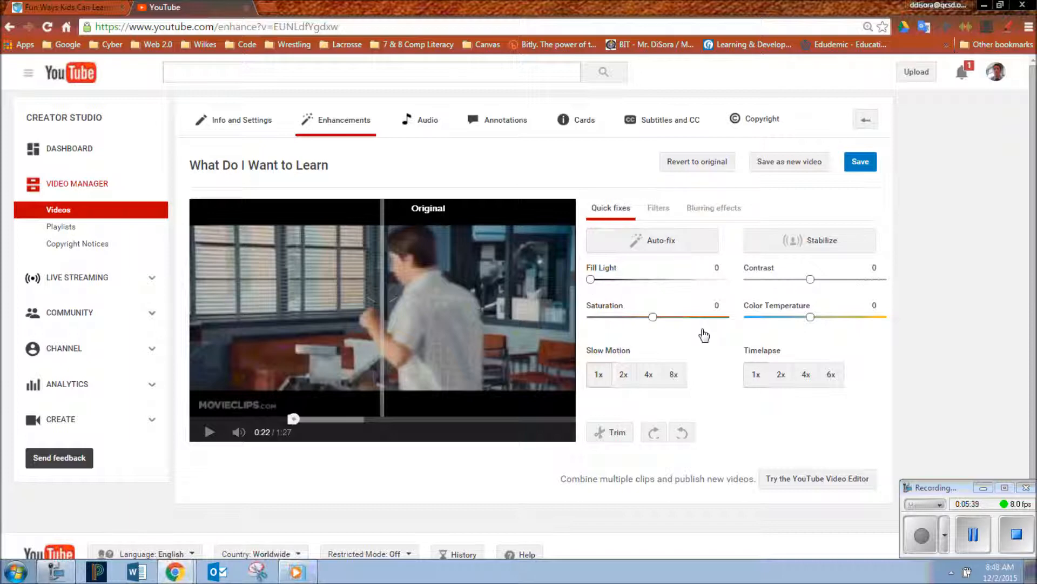
# Revert the video's enhancements to the original and open its Audio page
pyautogui.click(685, 167)
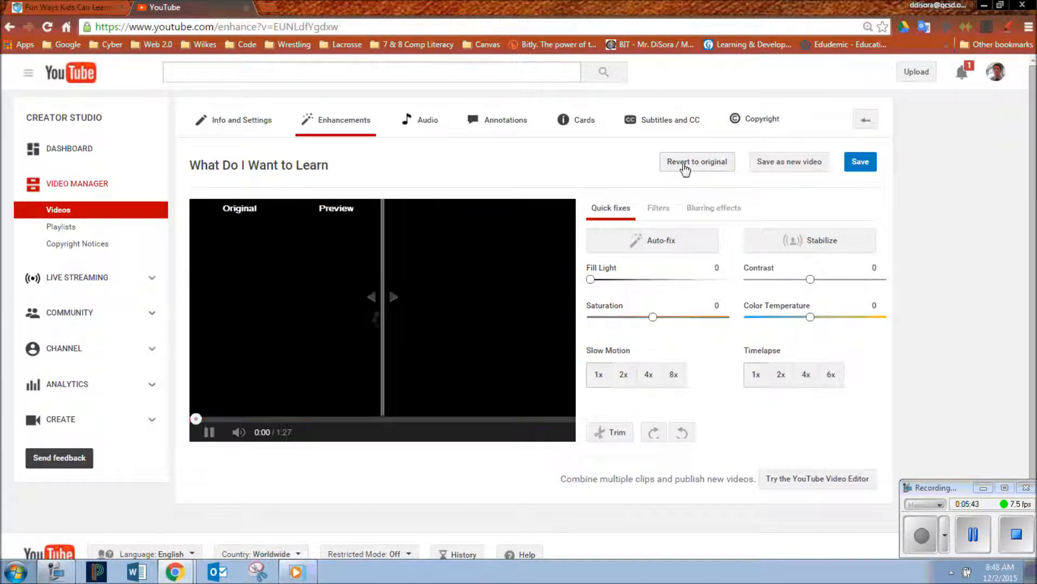
pyautogui.click(209, 432)
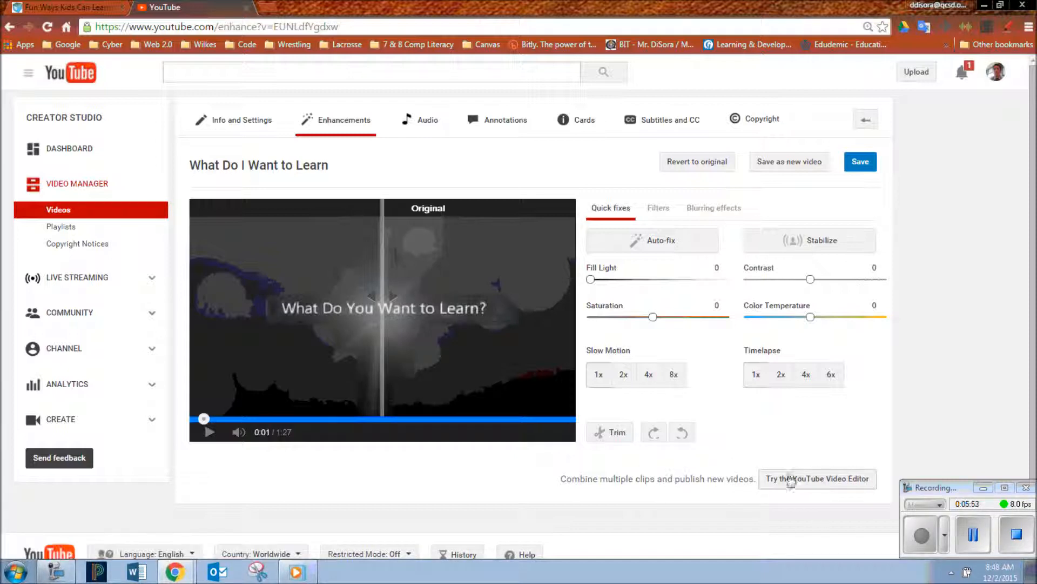
pyautogui.click(436, 123)
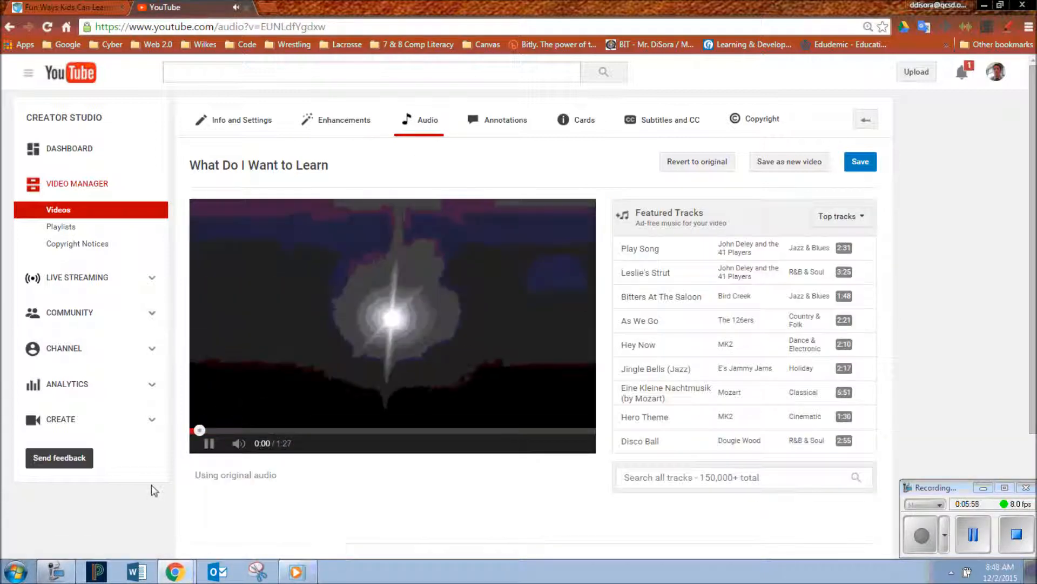
# Pause the audio preview, open the video's Annotations page and pause its playback
pyautogui.click(209, 444)
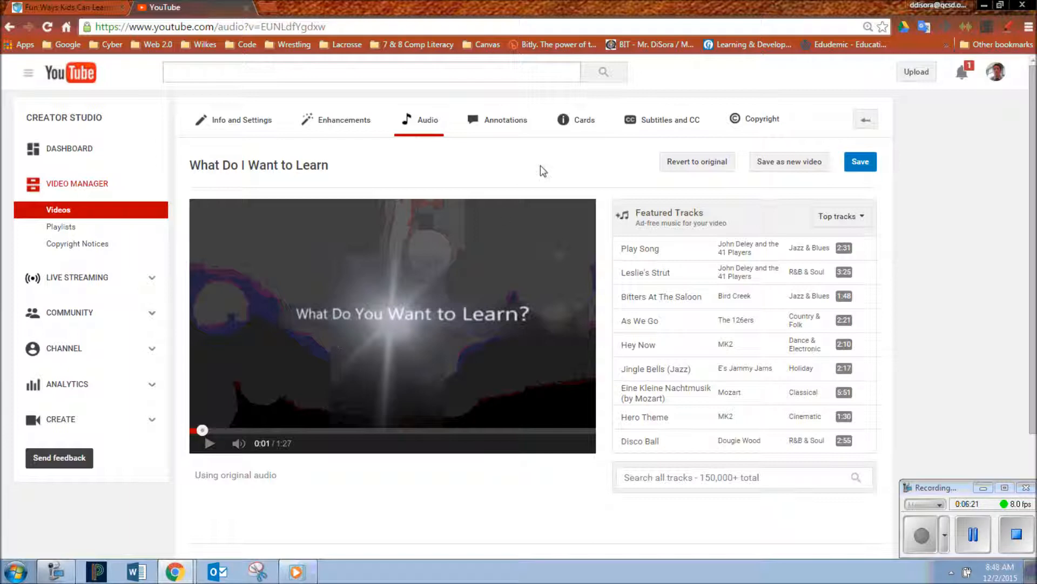
pyautogui.click(508, 124)
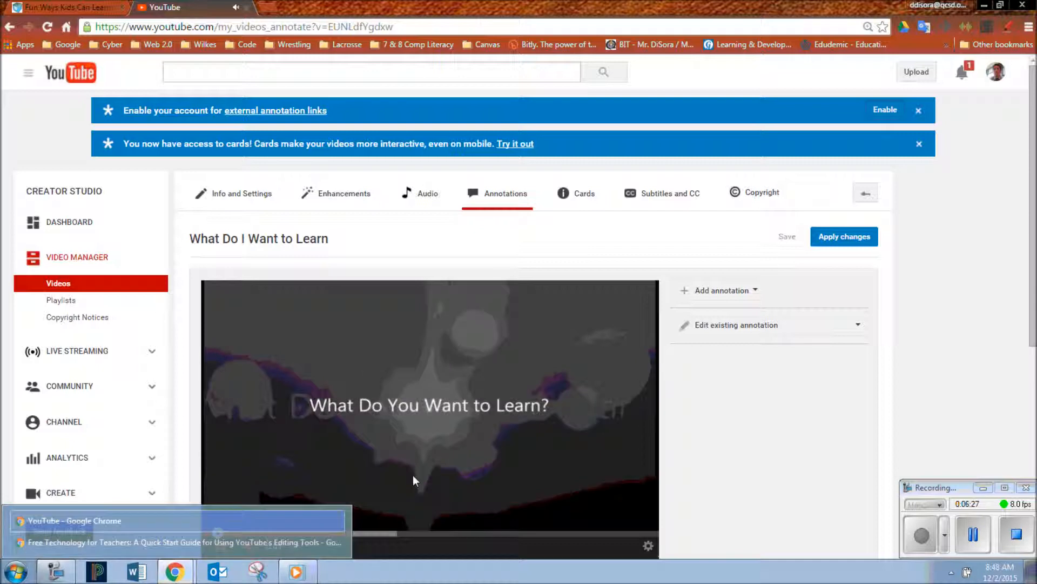
pyautogui.click(413, 475)
pyautogui.scroll(-2, 976, 331)
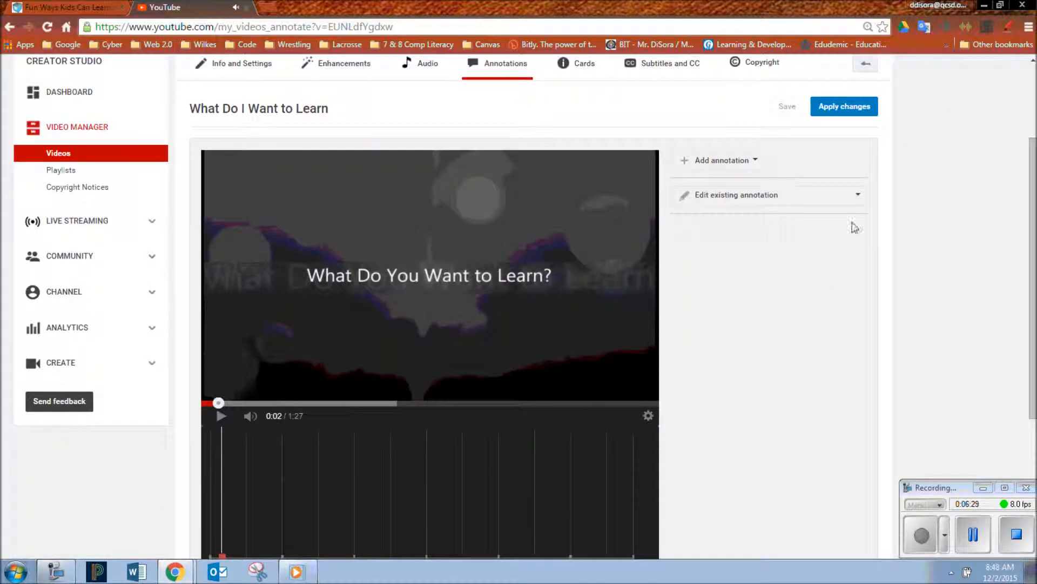
pyautogui.scroll(-2, 662, 354)
pyautogui.scroll(2, 665, 335)
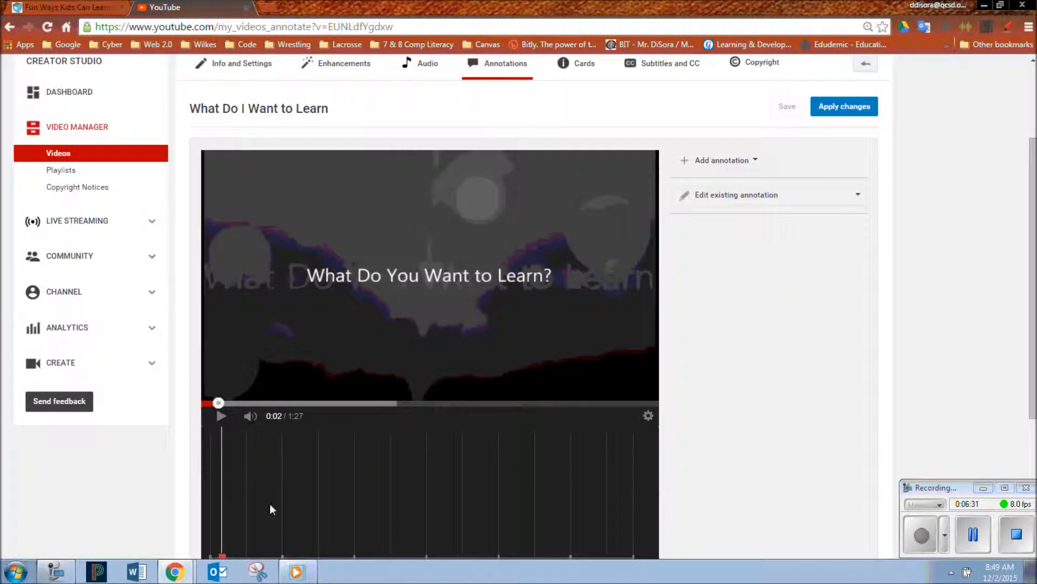
# Move the annotation timeline's playhead to about 0:42
pyautogui.scroll(-3, 270, 504)
pyautogui.moveTo(224, 365); pyautogui.dragTo(415, 364)
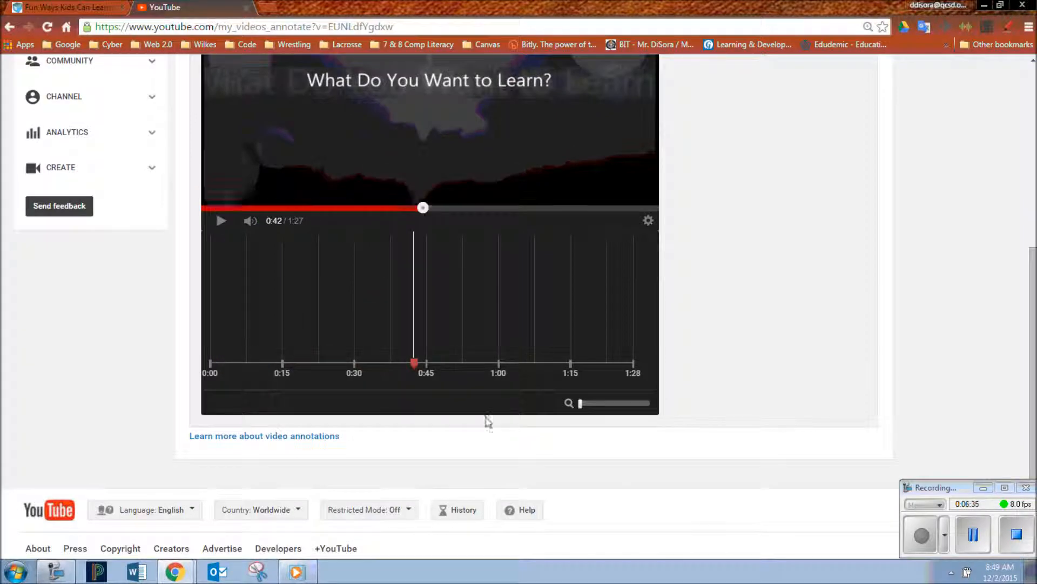
pyautogui.scroll(2, 544, 357)
pyautogui.scroll(2, 886, 229)
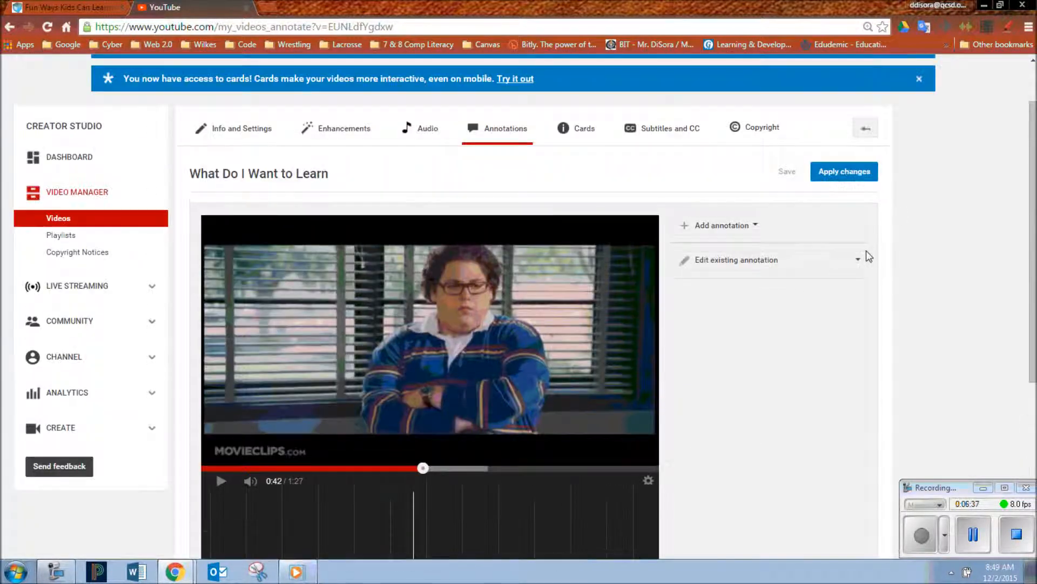
# Add a speech bubble annotation at the playhead with the text "This is Crazy!"
pyautogui.click(752, 227)
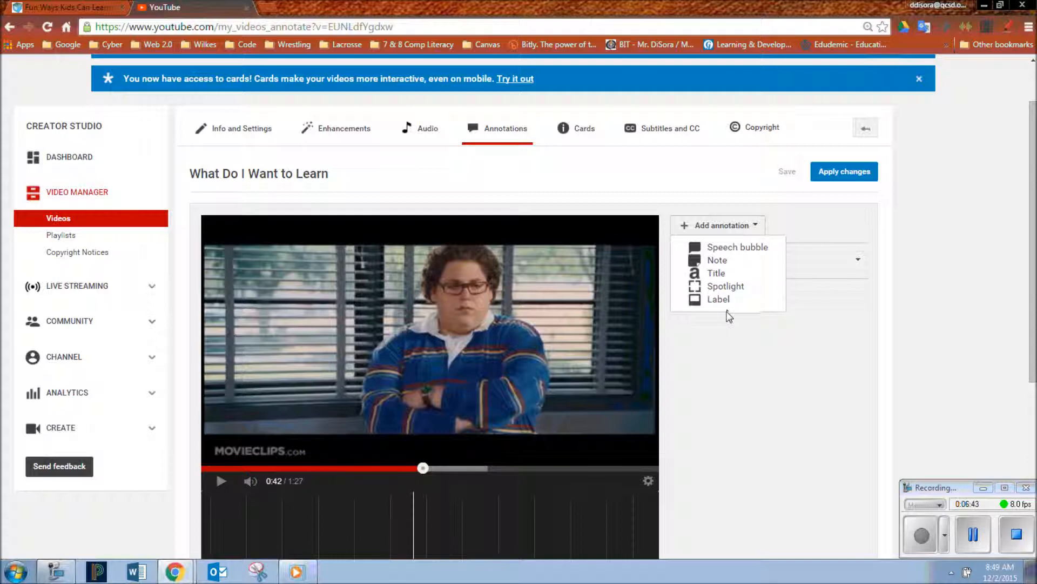
pyautogui.click(741, 249)
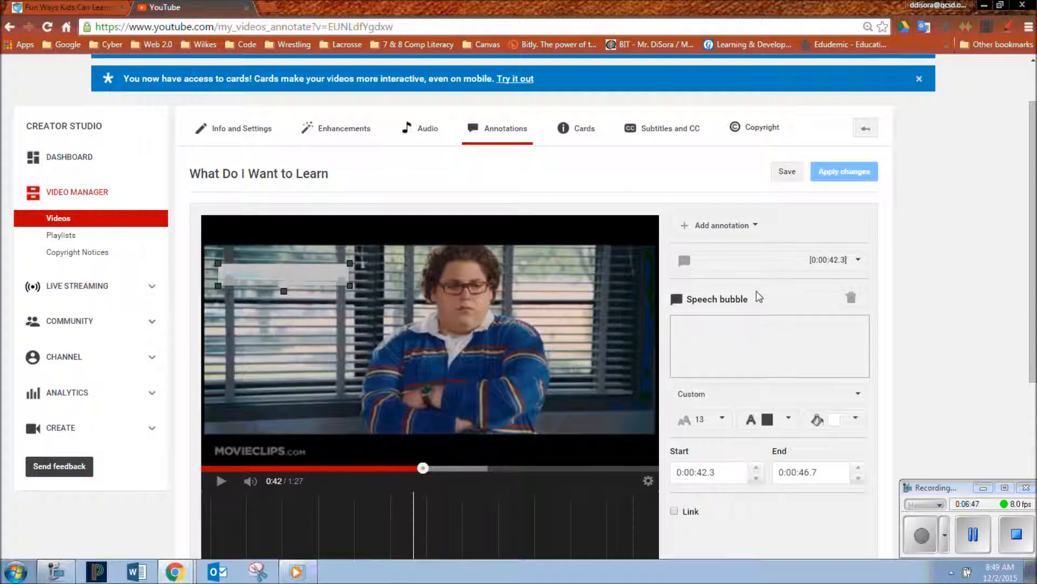
pyautogui.click(710, 329)
pyautogui.write('This is Cra')
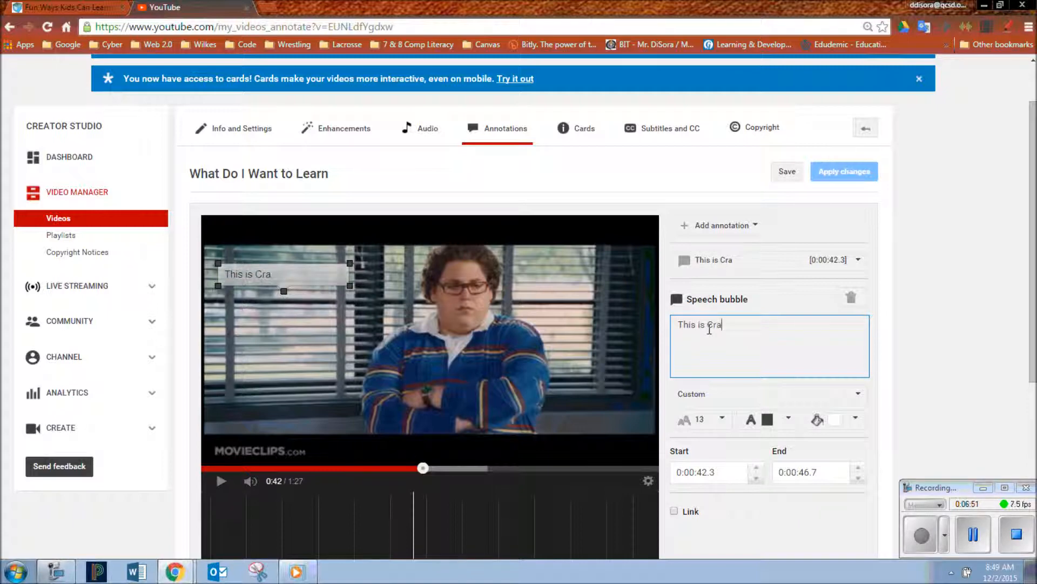
pyautogui.write('zy!')
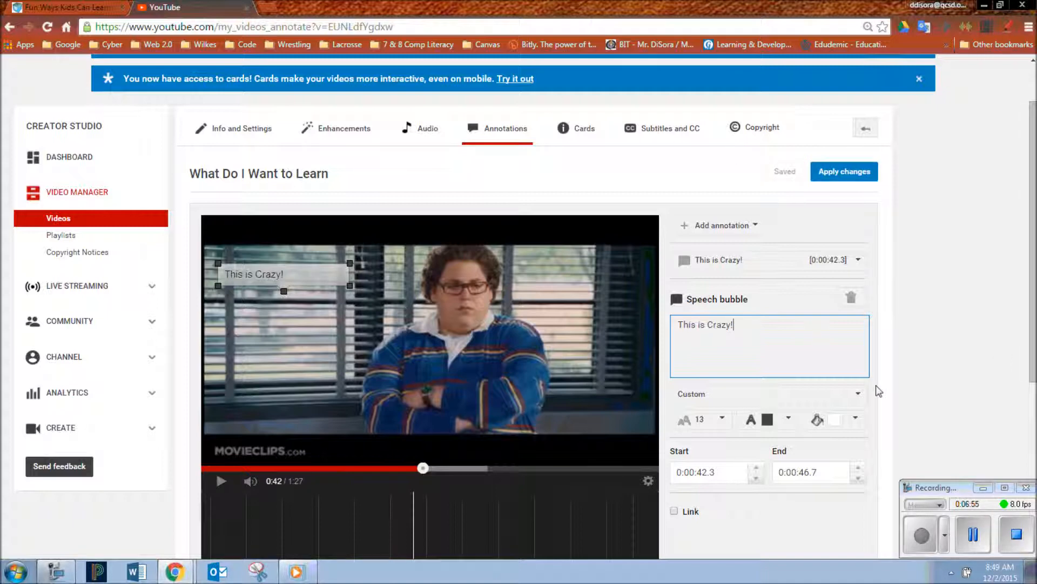
# Play the video past the speech bubble's segment to preview the annotation, and pause playback
pyautogui.scroll(-2, 491, 465)
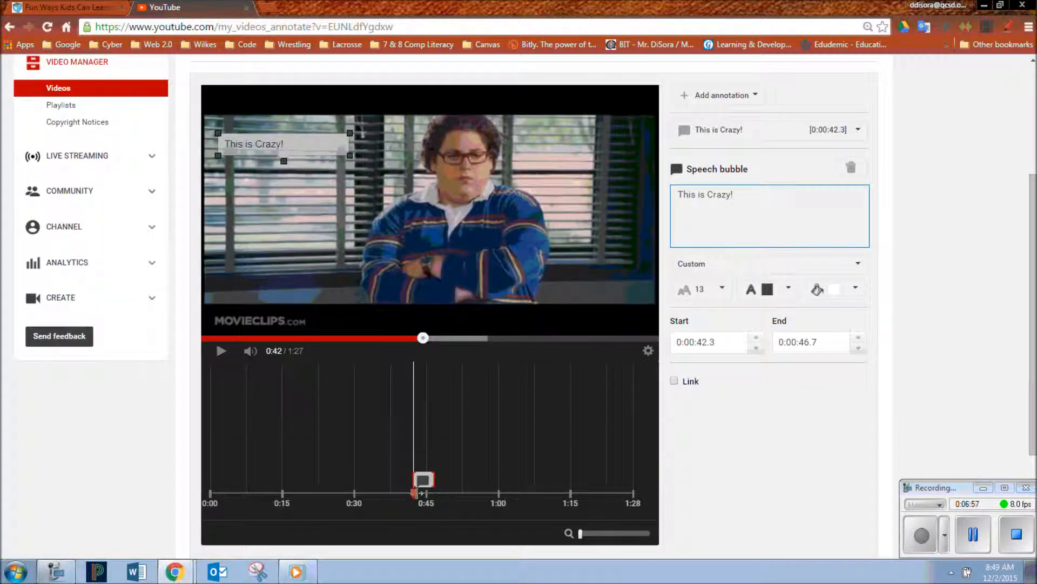
pyautogui.click(221, 351)
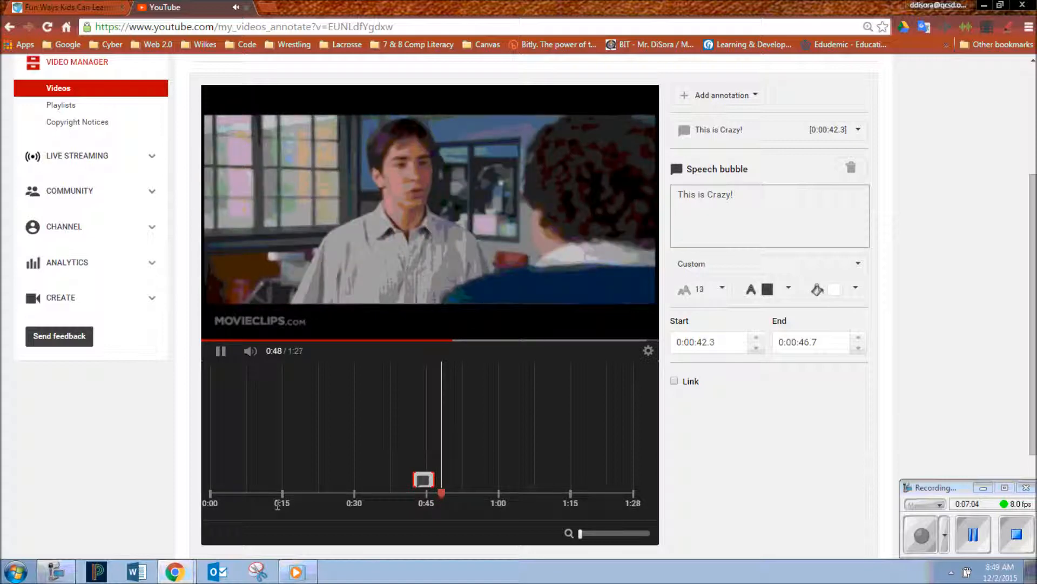
pyautogui.click(221, 356)
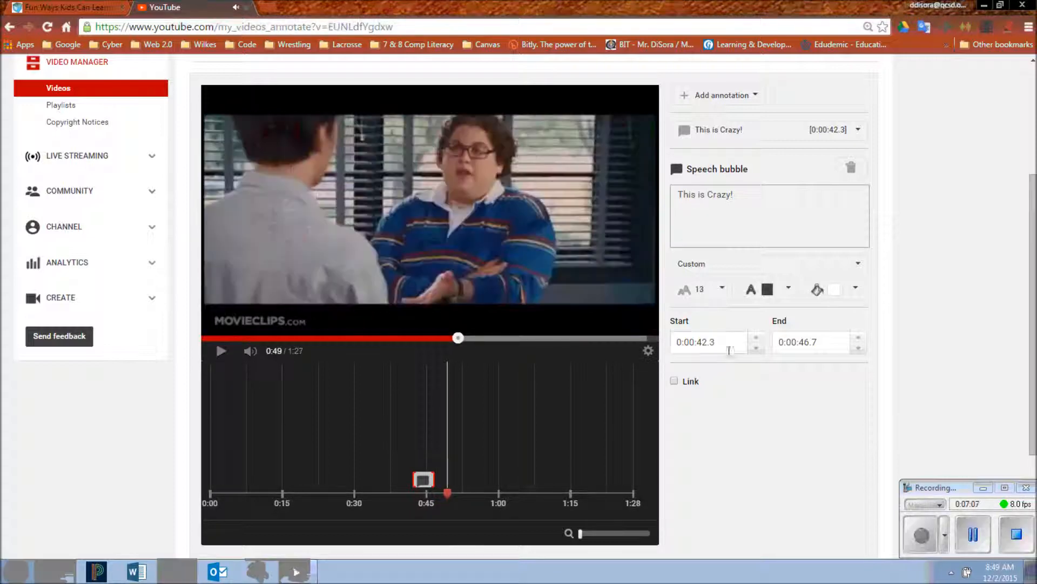
# Set the speech bubble's start time to 0:00:46.3
pyautogui.scroll(2, 738, 386)
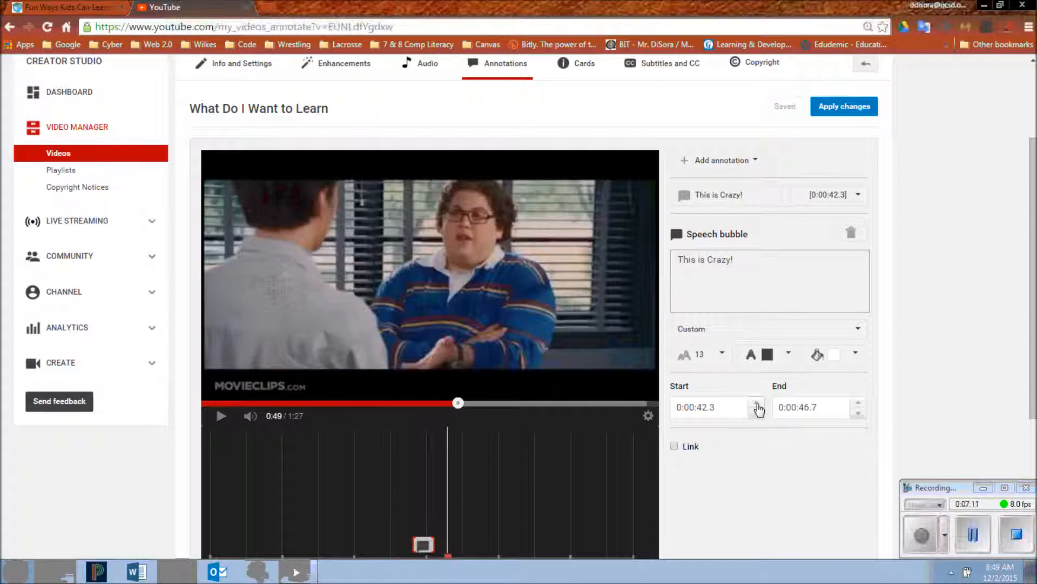
pyautogui.click(759, 405)
pyautogui.click(759, 406)
pyautogui.click(758, 405)
pyautogui.click(758, 405)
pyautogui.click(759, 406)
pyautogui.click(759, 405)
pyautogui.click(758, 405)
pyautogui.click(759, 406)
pyautogui.click(756, 404)
pyautogui.click(757, 404)
pyautogui.click(756, 404)
pyautogui.click(757, 405)
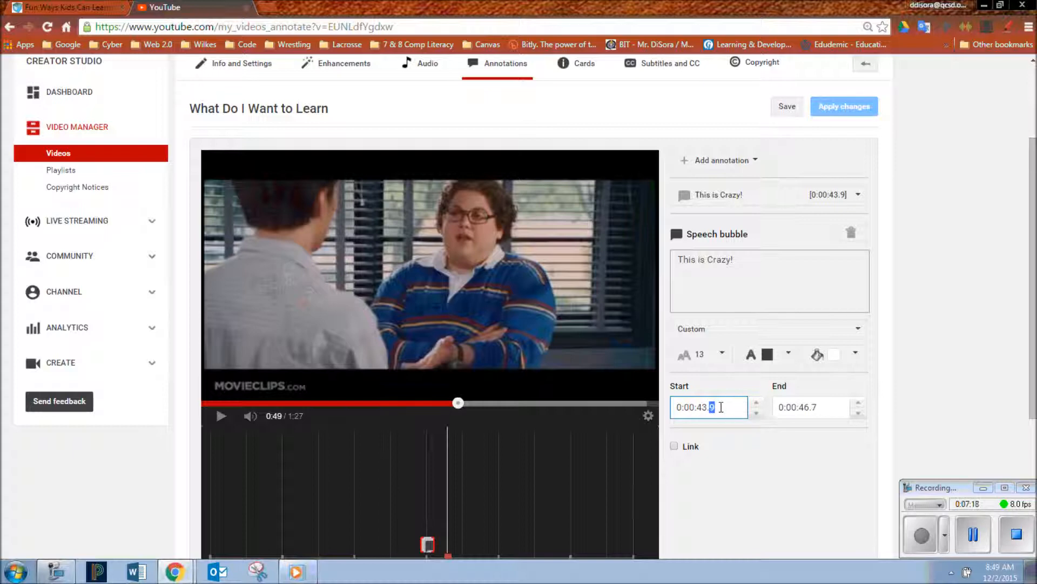
pyautogui.click(756, 404)
pyautogui.click(757, 404)
pyautogui.click(757, 404)
pyautogui.click(757, 404)
pyautogui.click(757, 405)
pyautogui.click(757, 404)
pyautogui.click(757, 405)
pyautogui.click(757, 404)
pyautogui.click(757, 404)
pyautogui.click(757, 404)
pyautogui.click(757, 404)
pyautogui.click(757, 404)
pyautogui.click(756, 404)
pyautogui.click(757, 404)
pyautogui.click(757, 404)
pyautogui.click(757, 404)
# Set the speech bubble's end time to 0:00:47.3
pyautogui.click(859, 414)
pyautogui.click(860, 414)
pyautogui.click(859, 413)
pyautogui.click(859, 414)
pyautogui.click(859, 414)
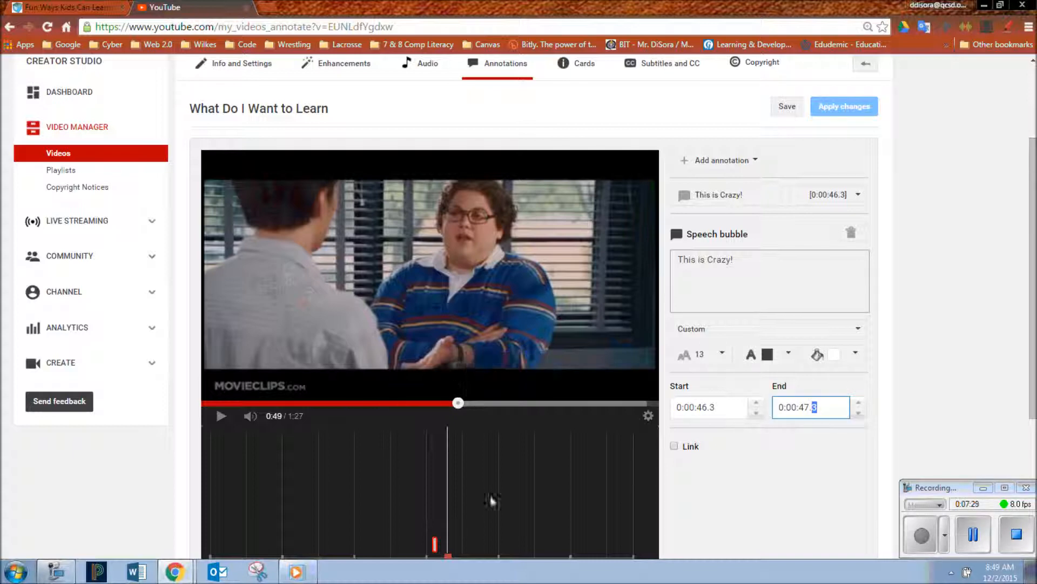
# Move the playhead back to about 0:44, play through the retimed speech bubble and pause playback
pyautogui.scroll(-2, 500, 479)
pyautogui.moveTo(448, 430); pyautogui.dragTo(421, 431)
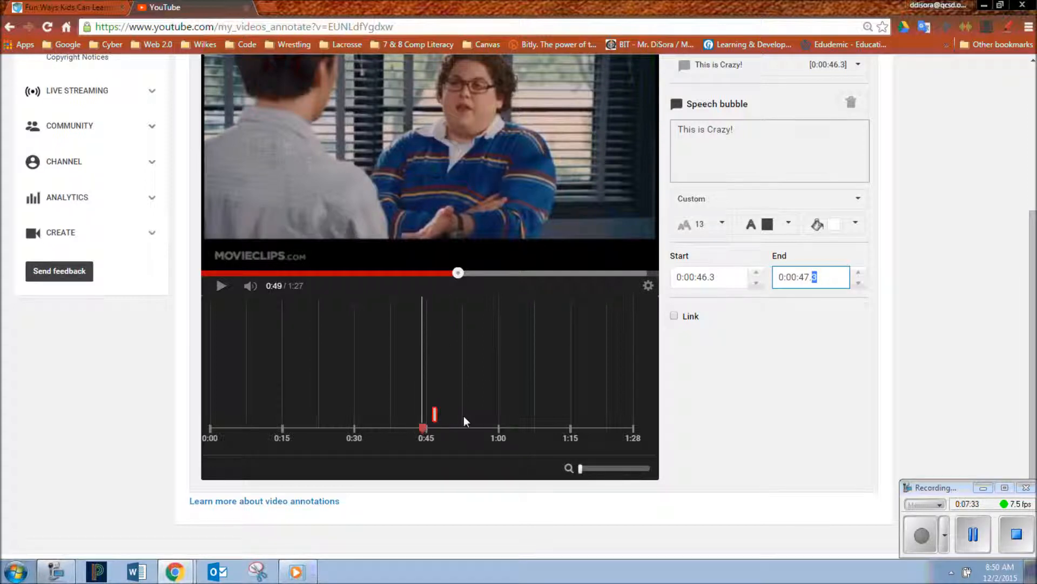
pyautogui.scroll(5, 473, 412)
pyautogui.scroll(-3, 331, 275)
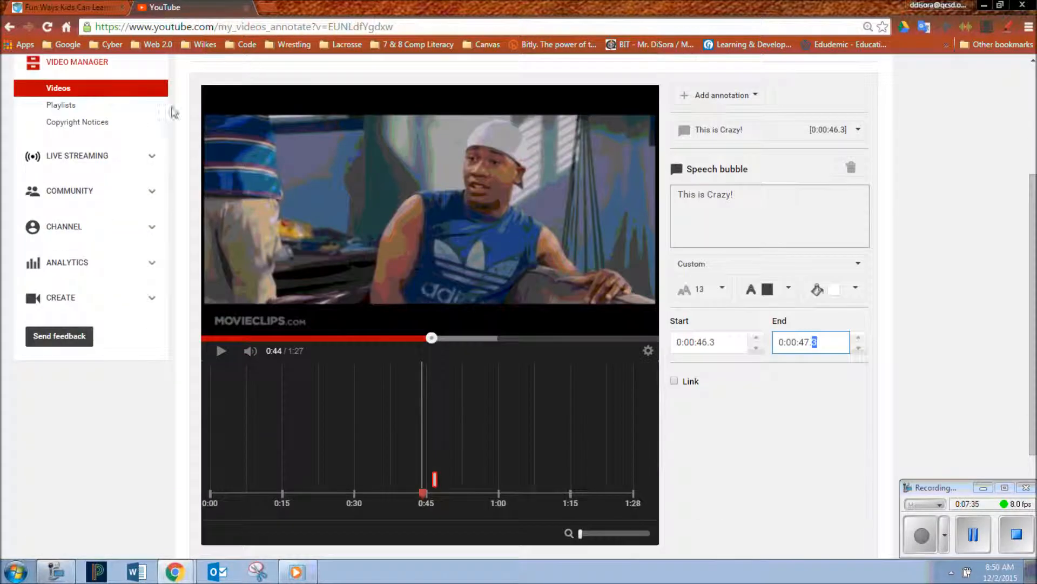
pyautogui.click(221, 351)
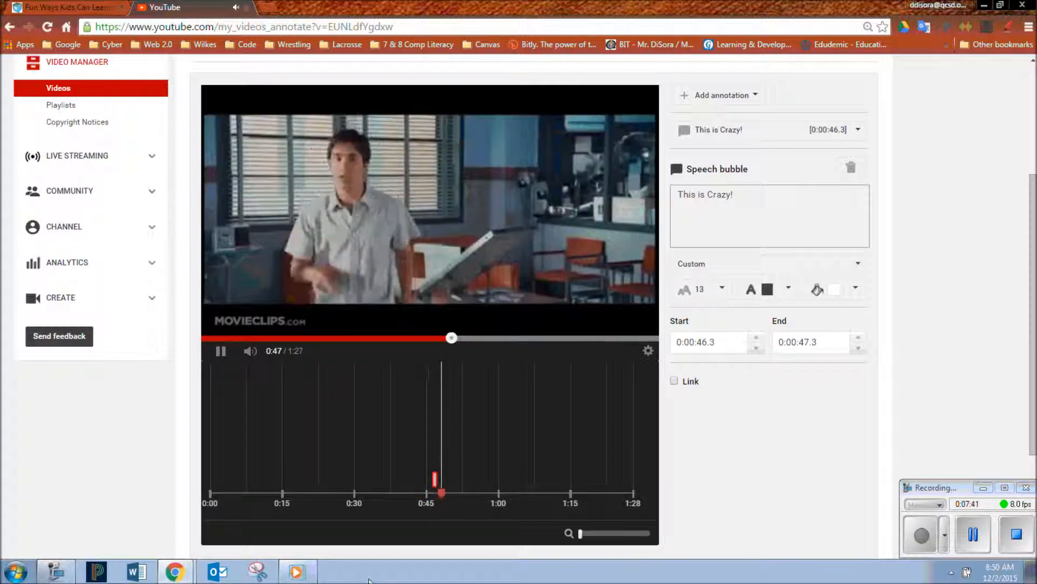
pyautogui.click(221, 351)
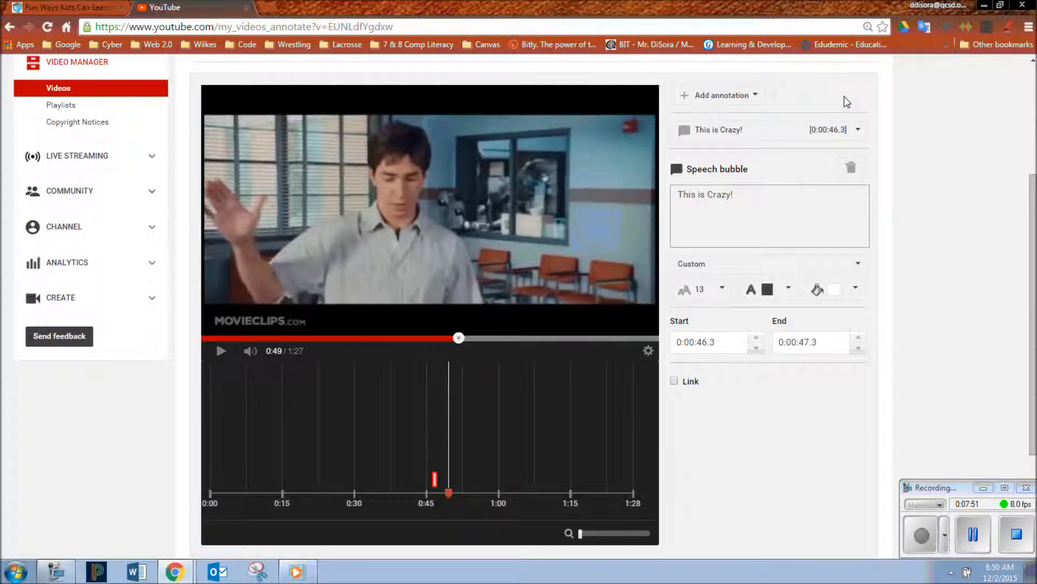
# Examine the available annotation types and the speech bubble's font size, text colour, background colour and style options
pyautogui.click(751, 95)
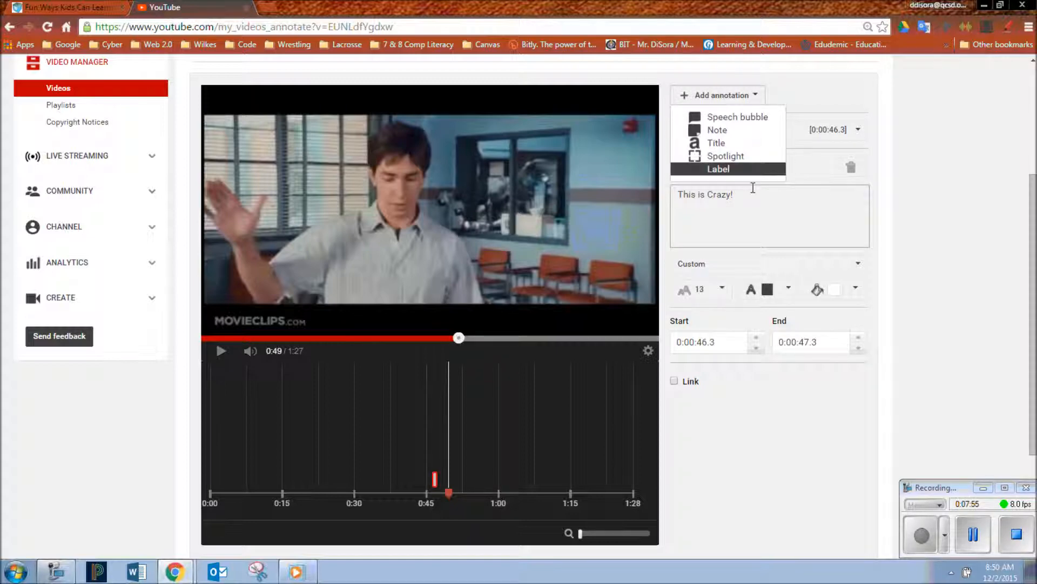
pyautogui.click(763, 195)
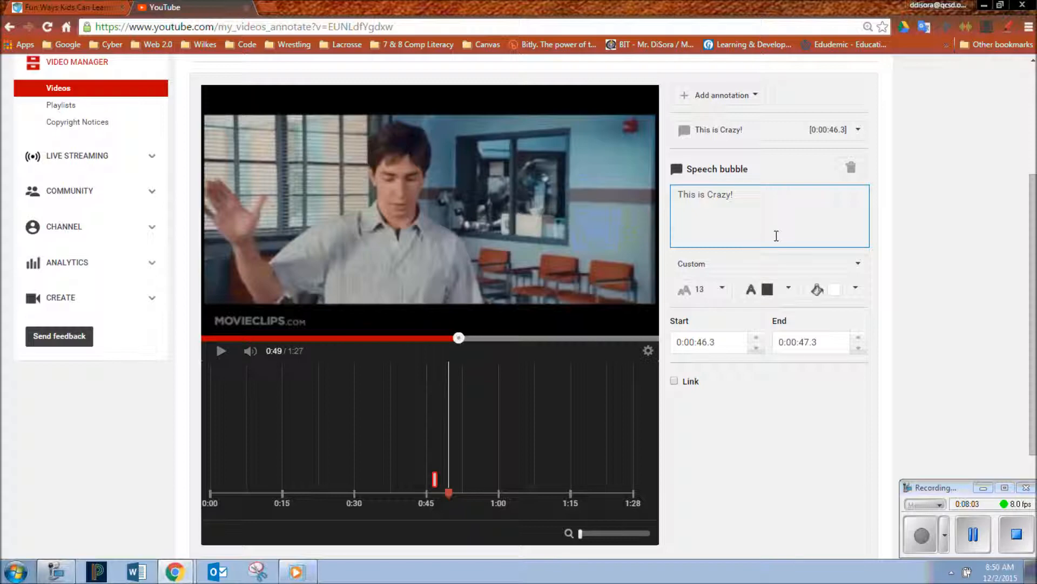
pyautogui.click(723, 289)
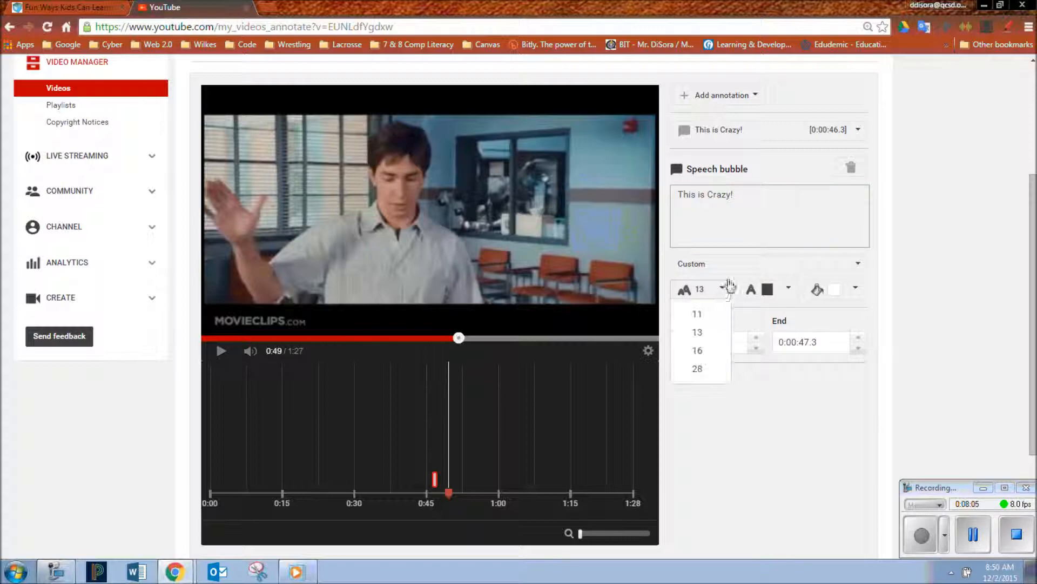
pyautogui.click(789, 289)
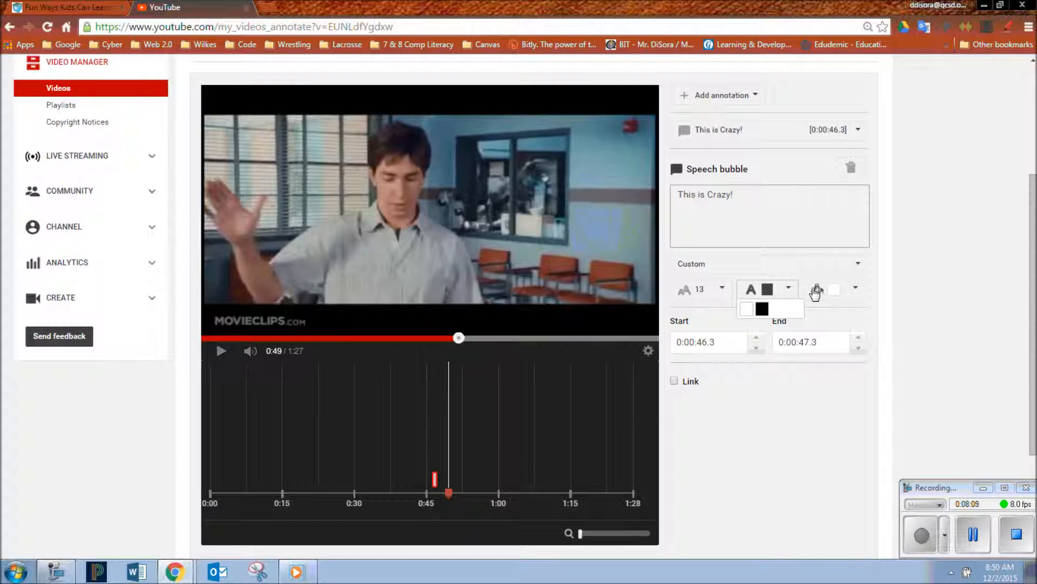
pyautogui.click(858, 288)
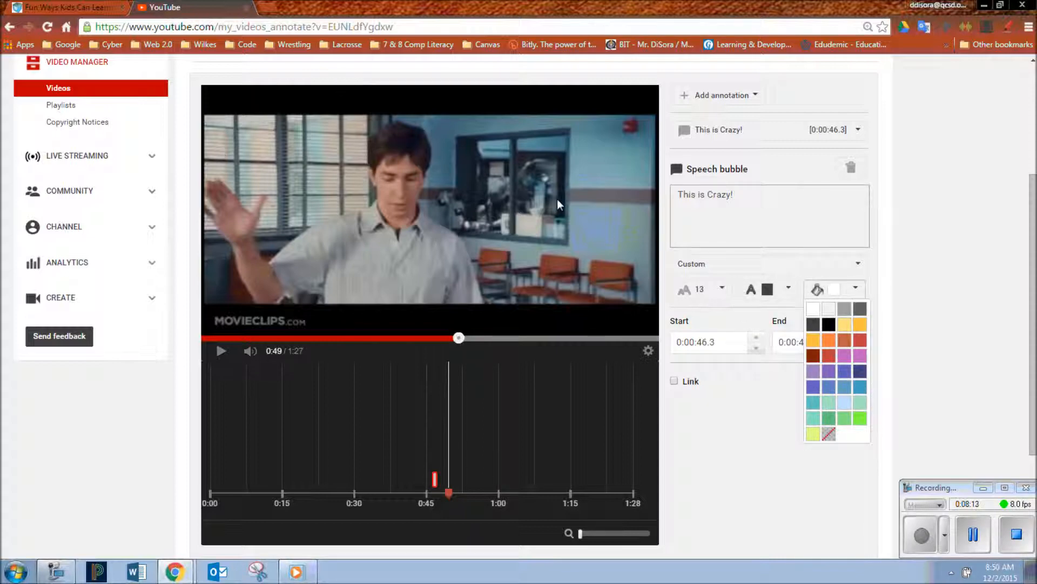
pyautogui.click(748, 267)
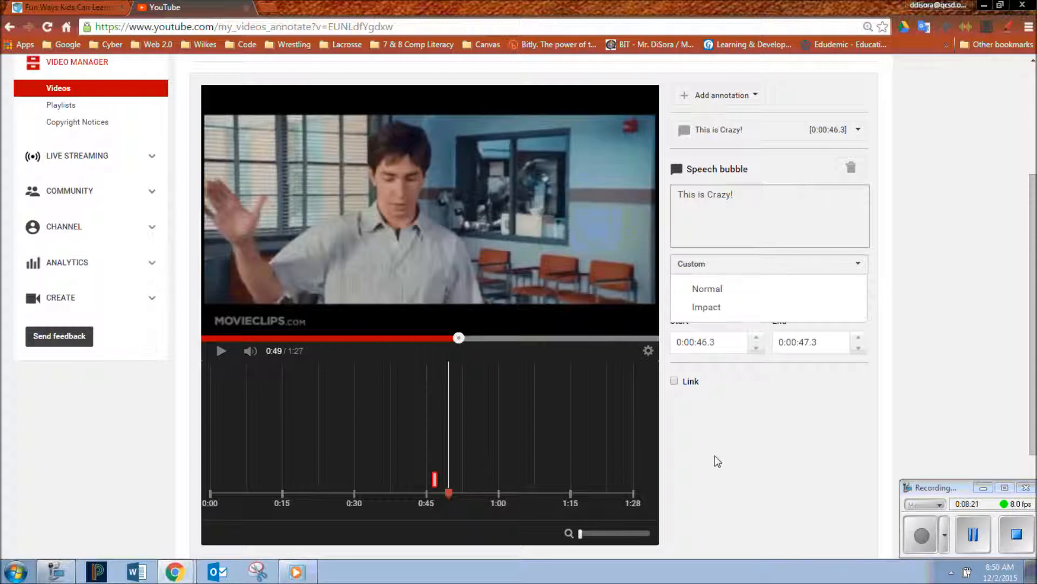
pyautogui.click(732, 439)
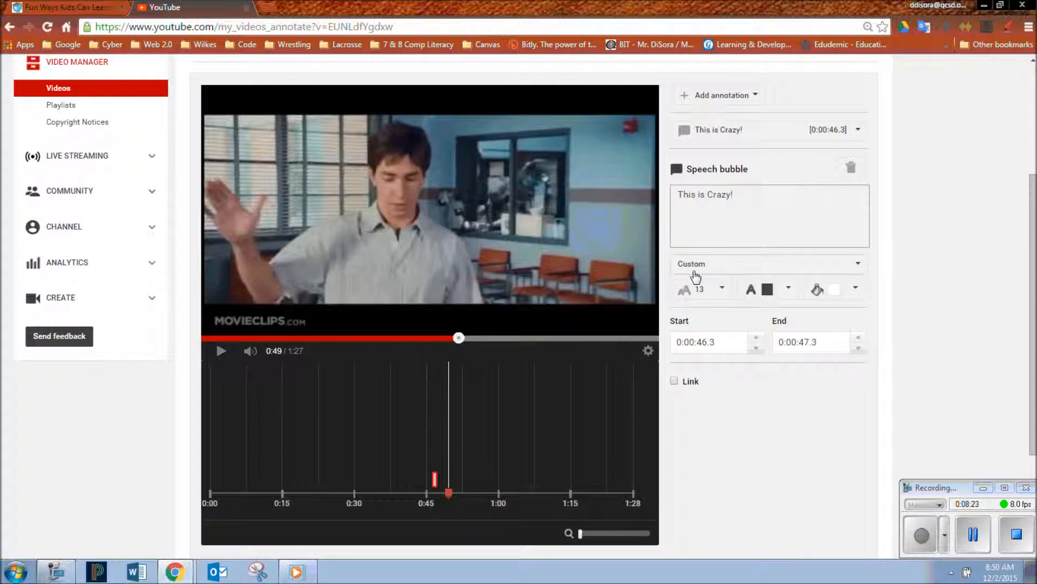
# Enable the speech bubble's link option and open youtube.com in a new browser tab
pyautogui.click(674, 381)
pyautogui.click(697, 409)
pyautogui.click(268, 9)
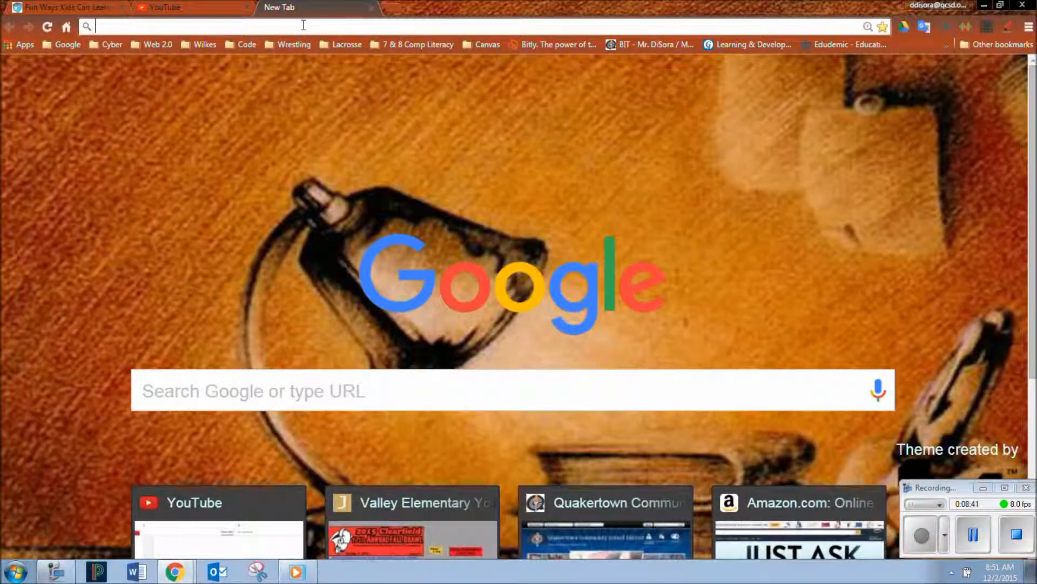
pyautogui.write('youtube.com')
pyautogui.press('Return')
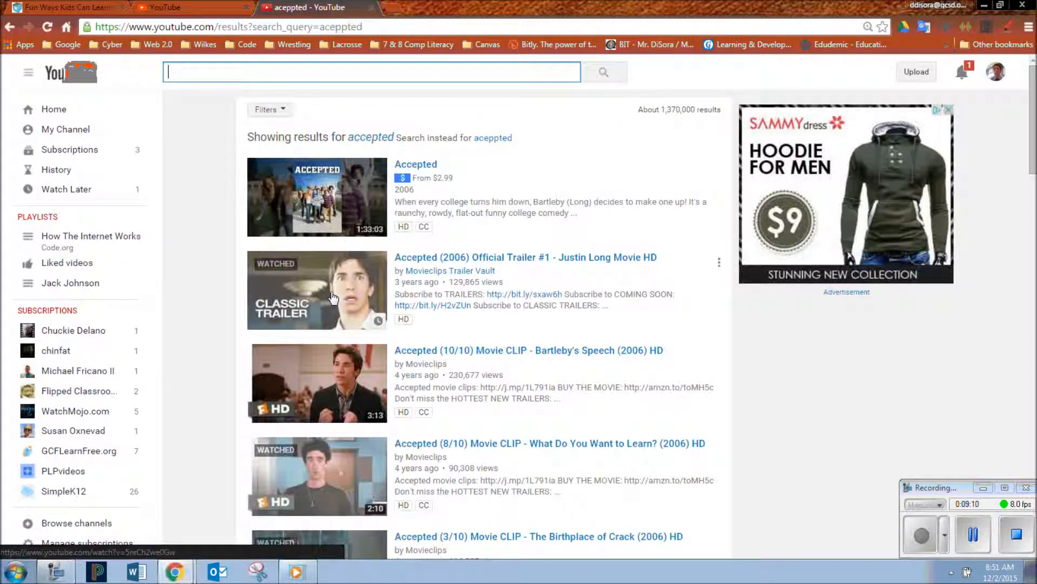
# Search YouTube for "accepted" and open the video "Accepted (2006) Official Trailer #1 - Justin Long Movie HD"
pyautogui.write('accepted')
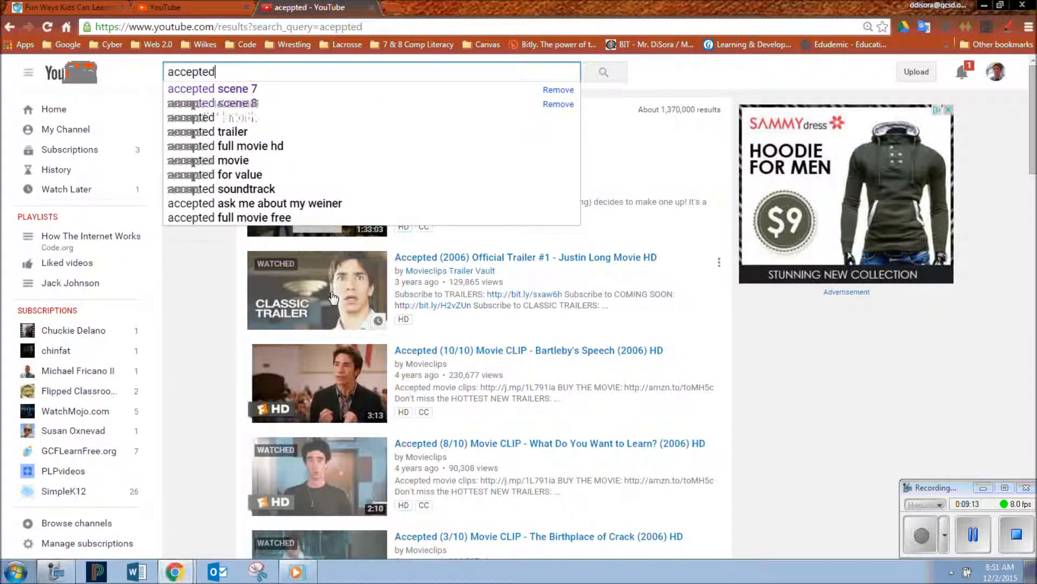
pyautogui.press('Return')
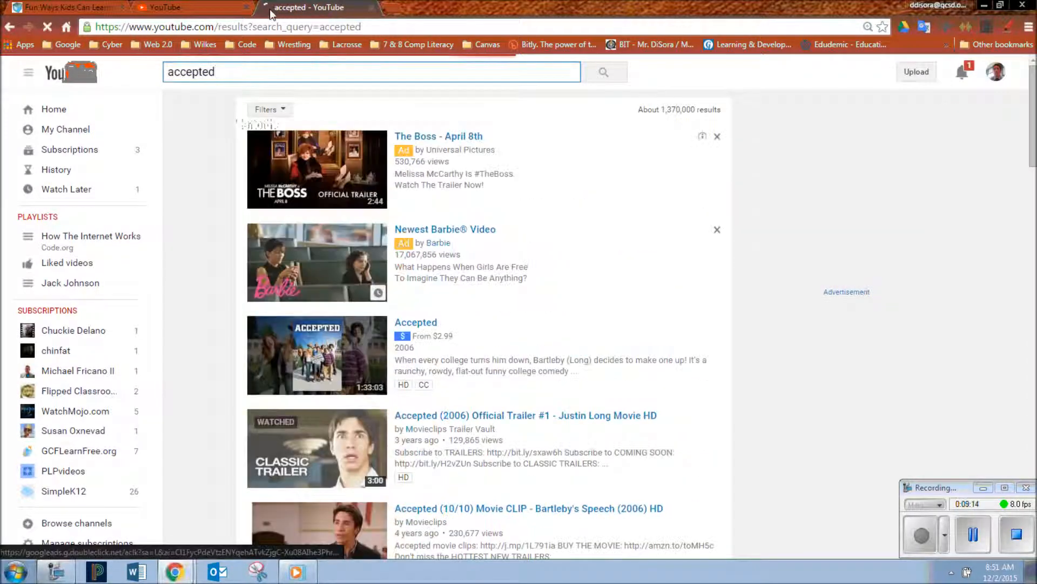
pyautogui.scroll(-2, 491, 401)
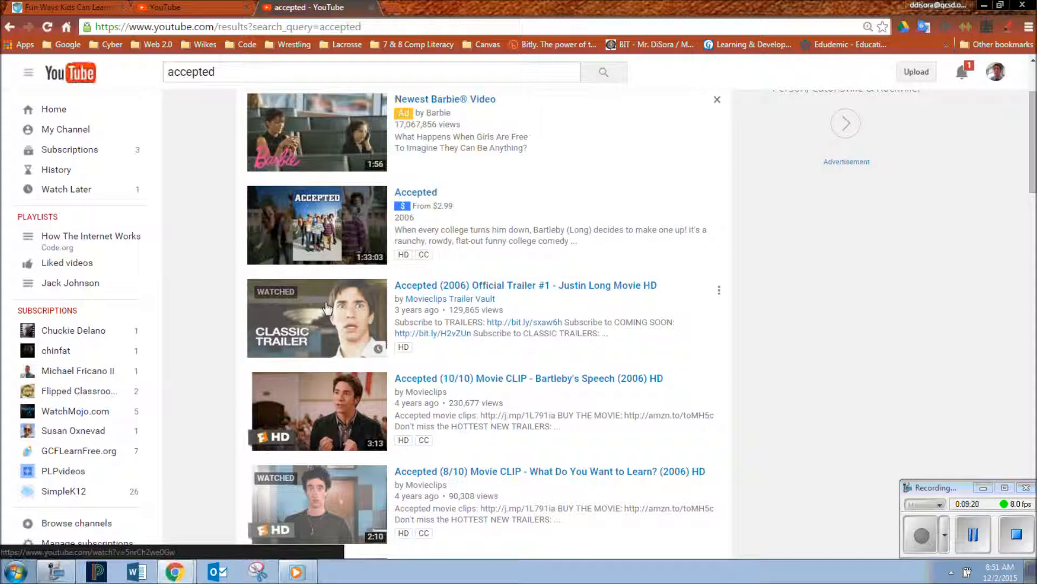
pyautogui.click(438, 290)
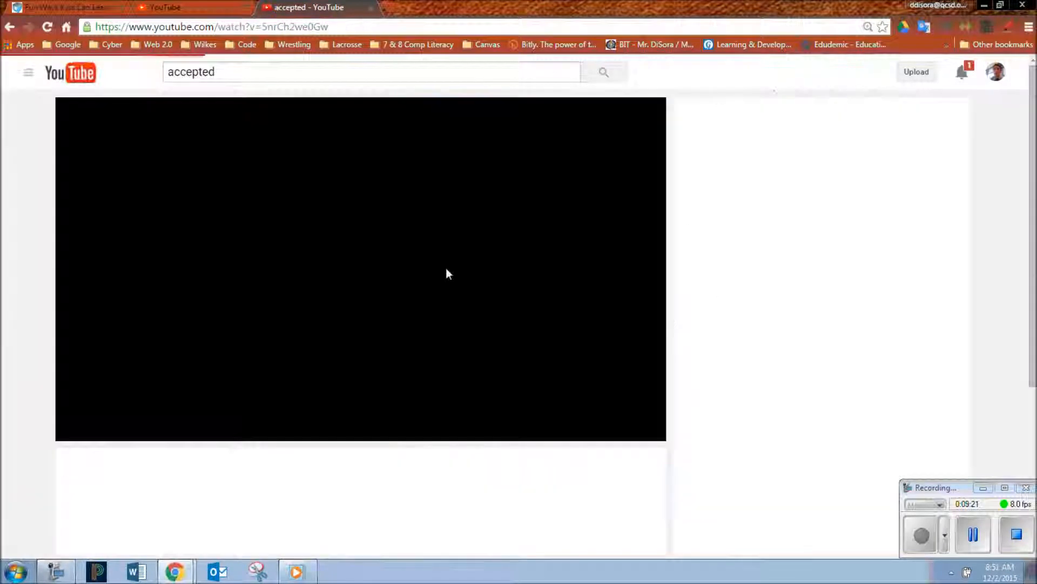
# Copy the web address of the Accepted trailer
pyautogui.click(213, 26)
pyautogui.rightClick(213, 26)
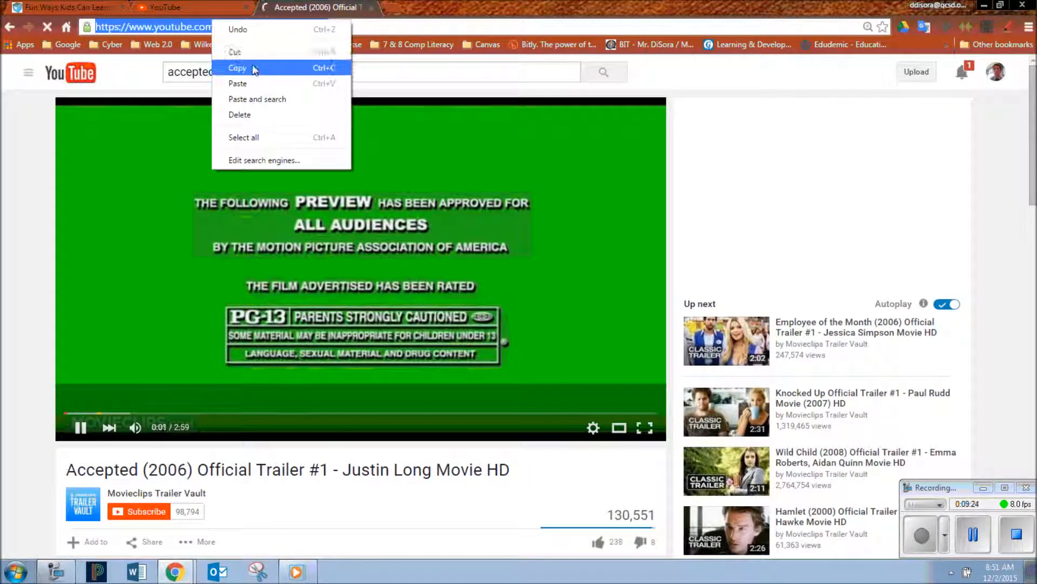
pyautogui.click(292, 68)
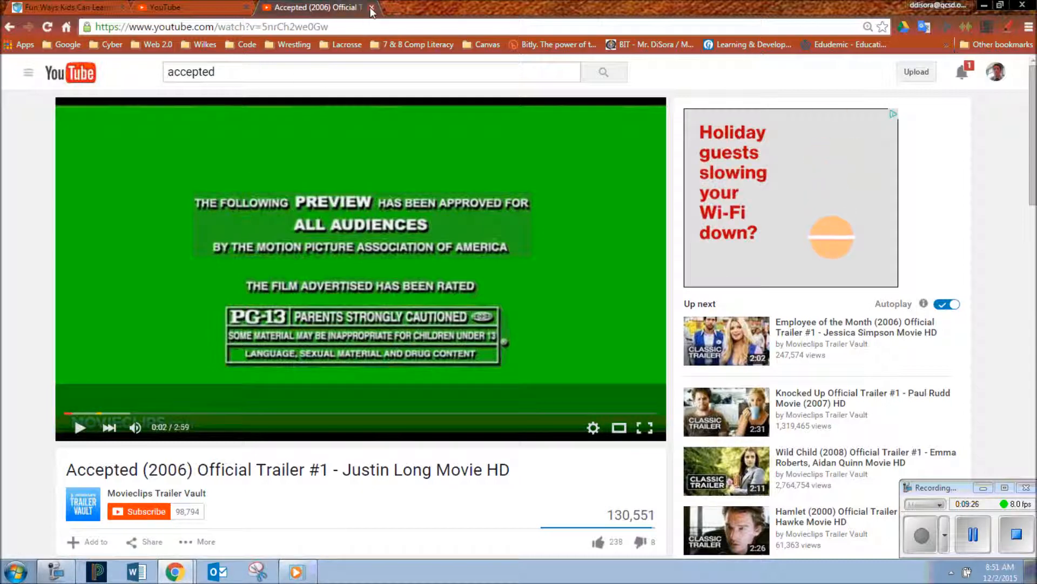
# Close the trailer's browser tab and paste its copied address as the speech bubble's link, with Video as the link type
pyautogui.hotkey('ctrl', 'w')
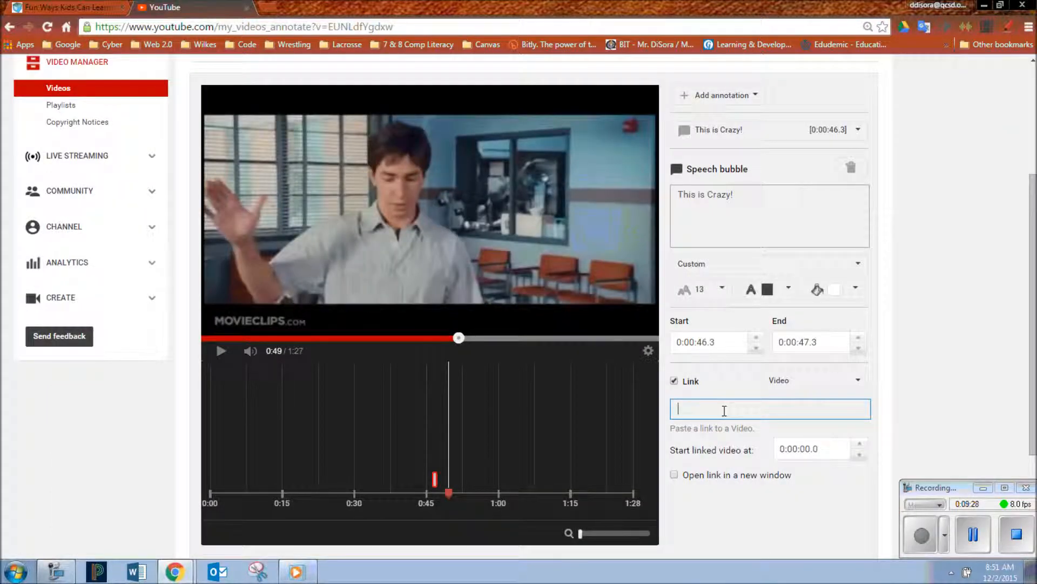
pyautogui.rightClick(724, 410)
pyautogui.click(744, 283)
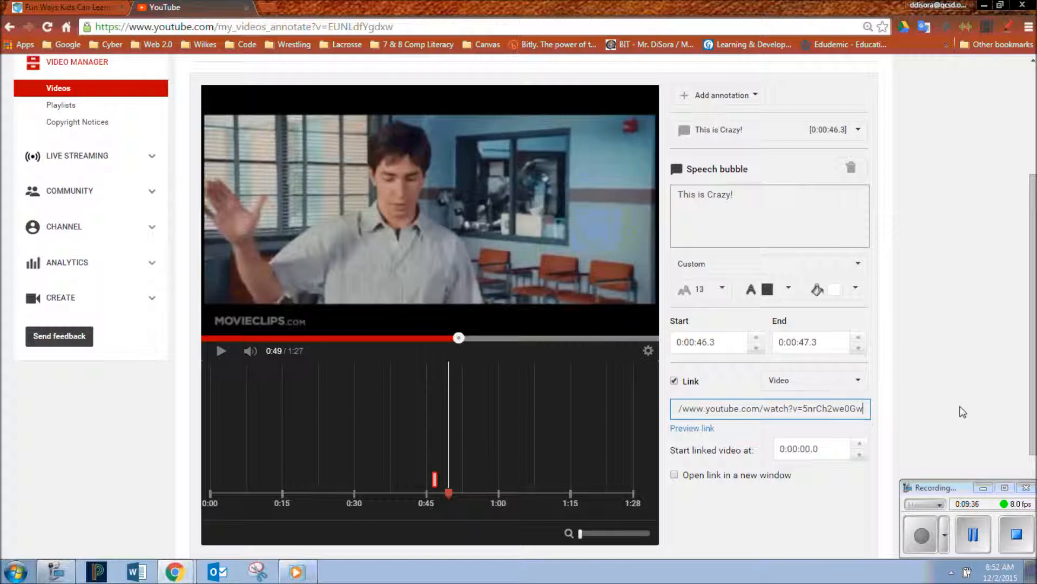
pyautogui.click(858, 381)
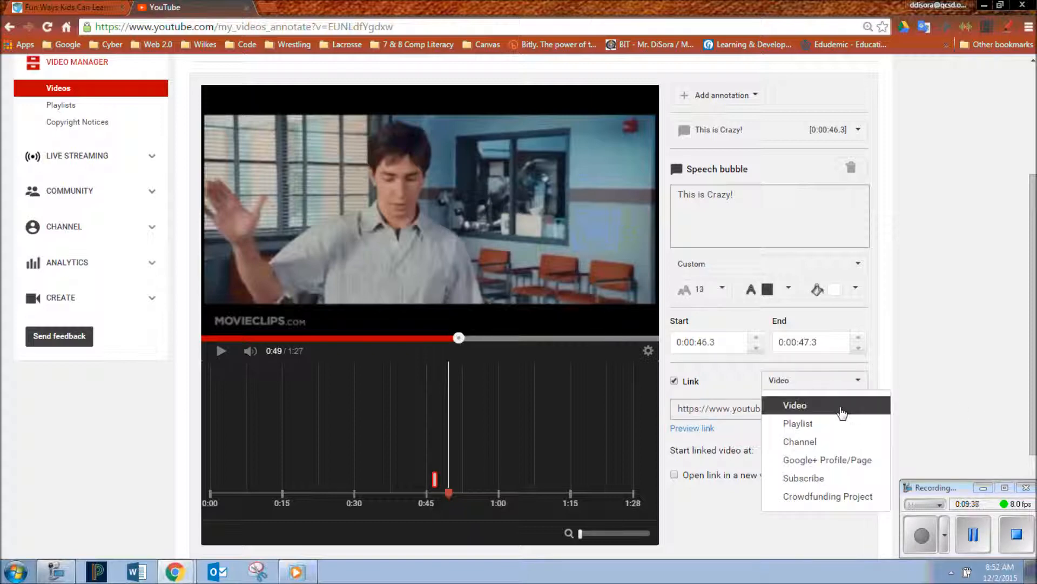
pyautogui.click(842, 413)
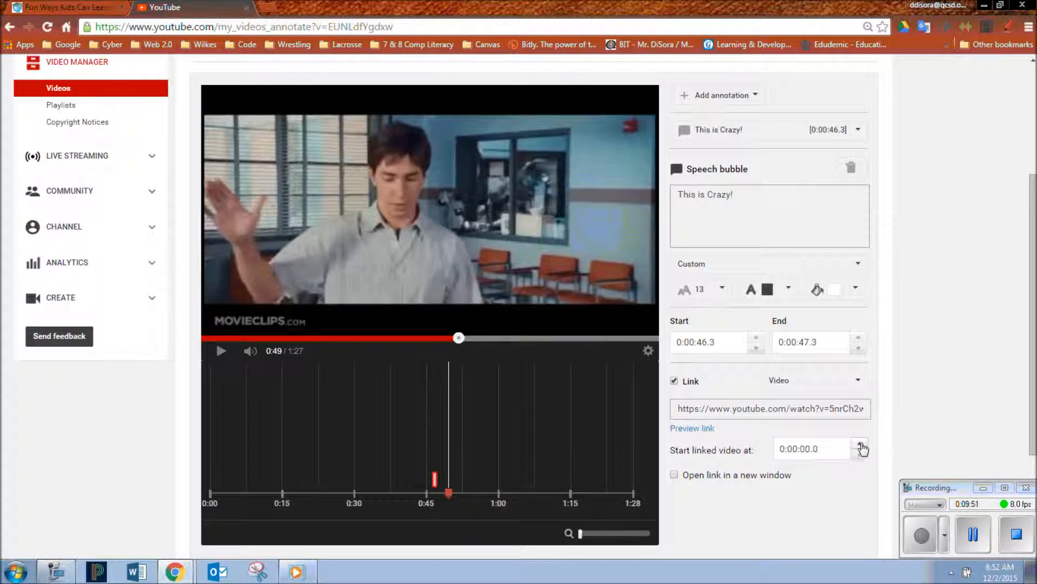
# Set the speech bubble's link to open in a new window and apply the annotation changes to the video
pyautogui.click(861, 459)
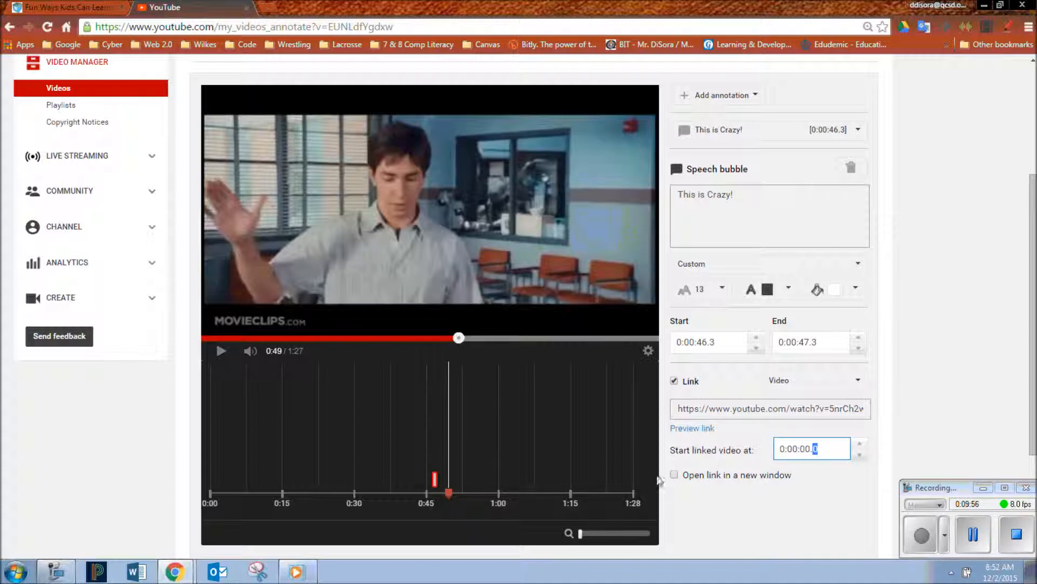
pyautogui.click(677, 477)
pyautogui.click(675, 476)
pyautogui.scroll(-3, 903, 367)
pyautogui.scroll(1, 907, 372)
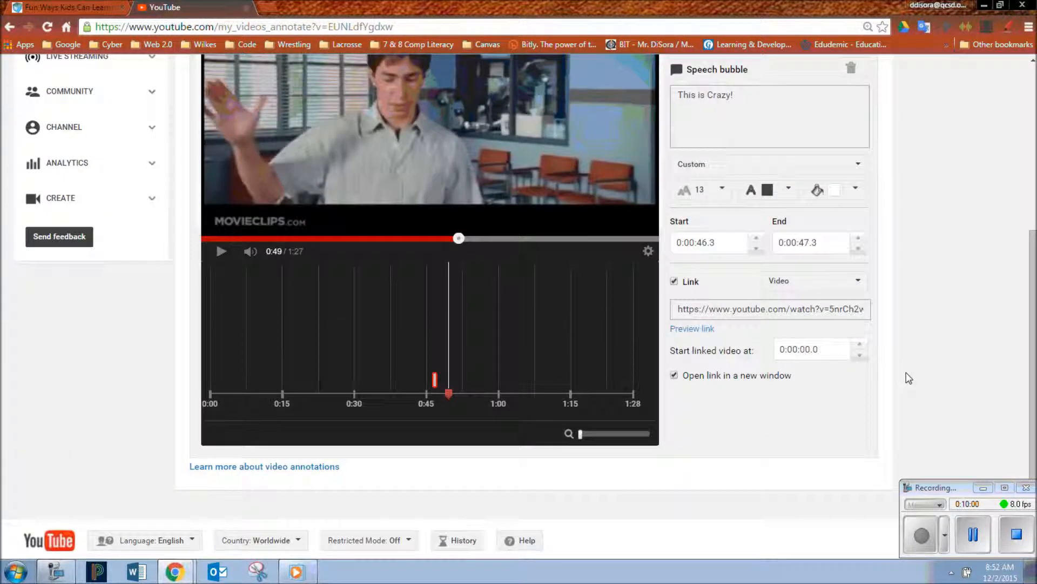
pyautogui.scroll(5, 907, 372)
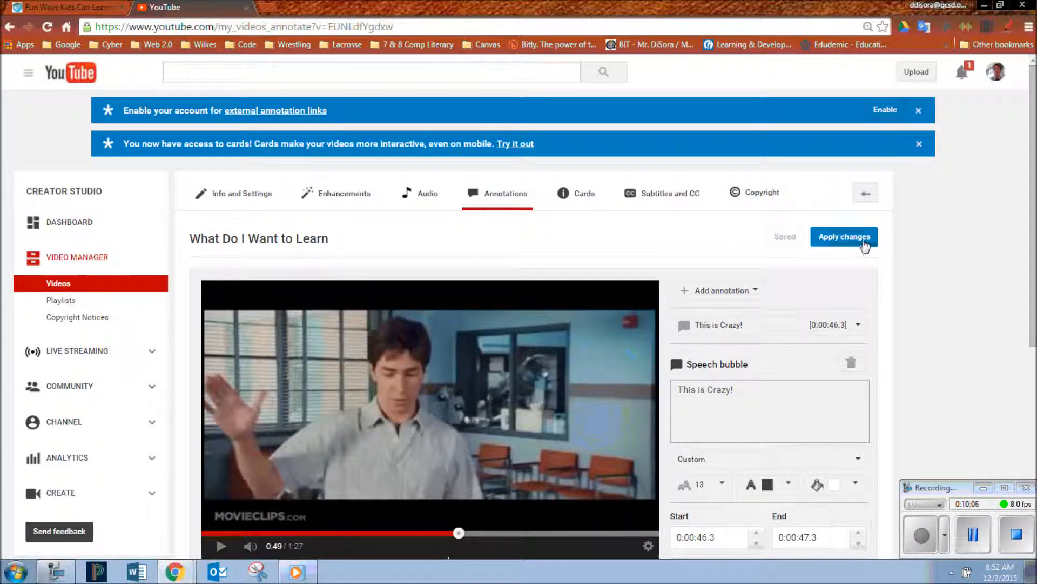
pyautogui.click(863, 238)
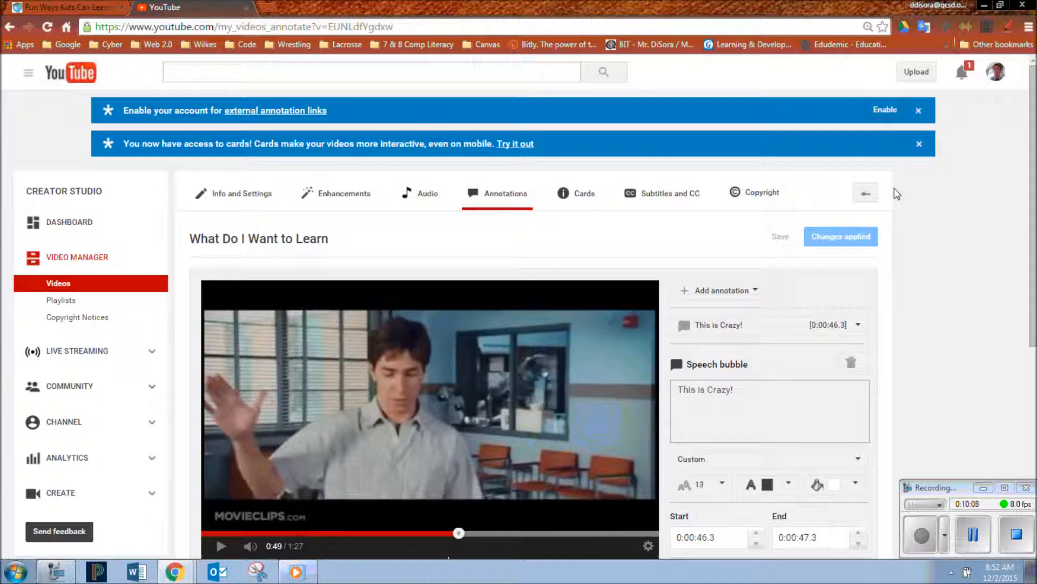
# View the video's Cards and Subtitles and CC sections, dismissing the video language prompt without setting a language
pyautogui.click(572, 194)
pyautogui.click(670, 120)
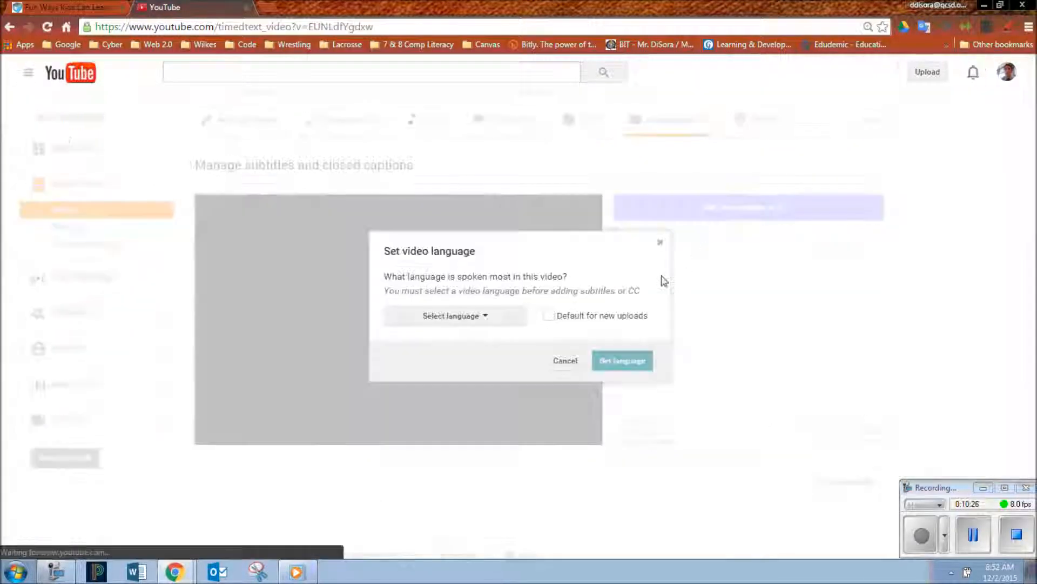
pyautogui.click(576, 369)
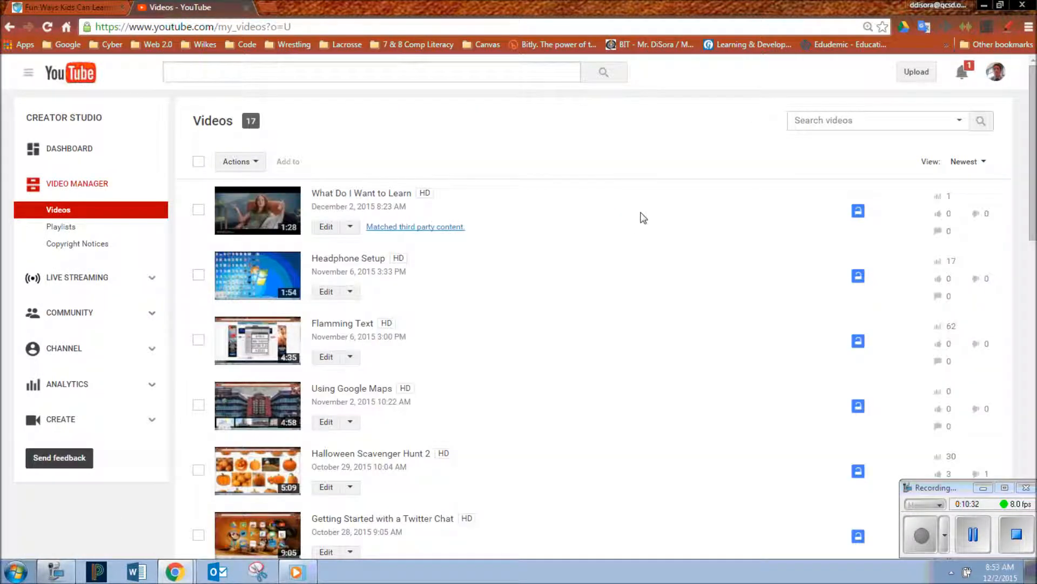
# Open the video "What Do I Want to Learn" from the Video Manager list for viewing
pyautogui.click(261, 211)
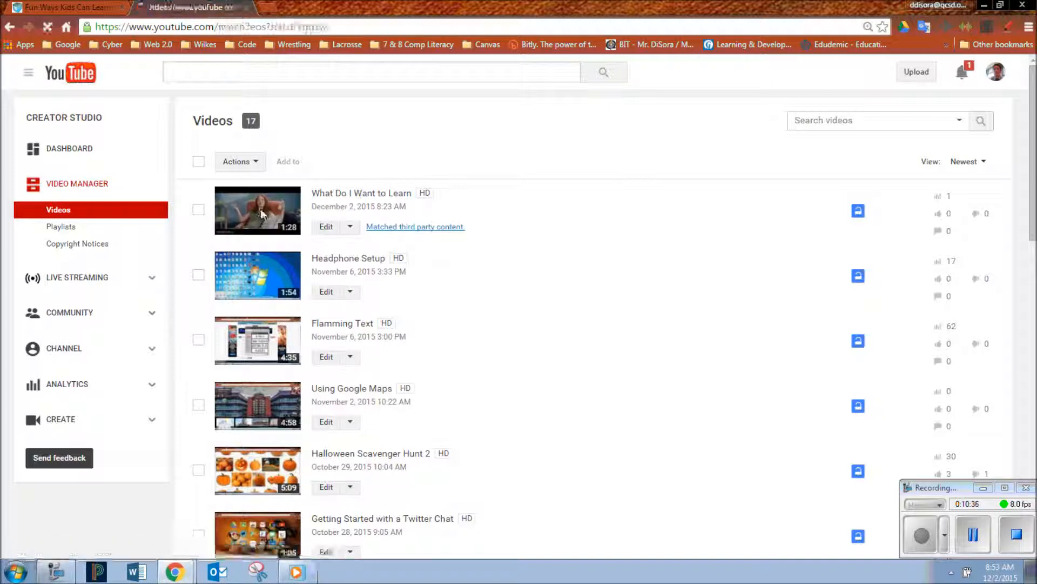